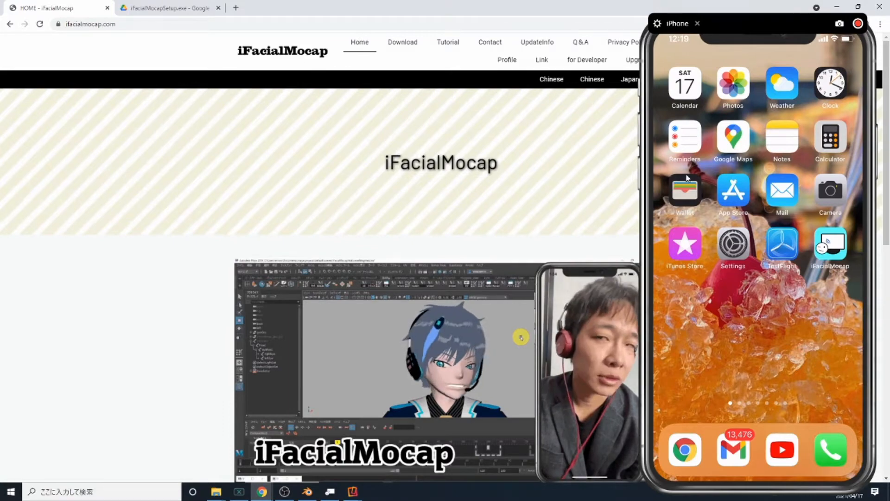
# Open the iFacialMocap download page and follow the Version 1.12 Windows (64bit) download link
pyautogui.click(409, 46)
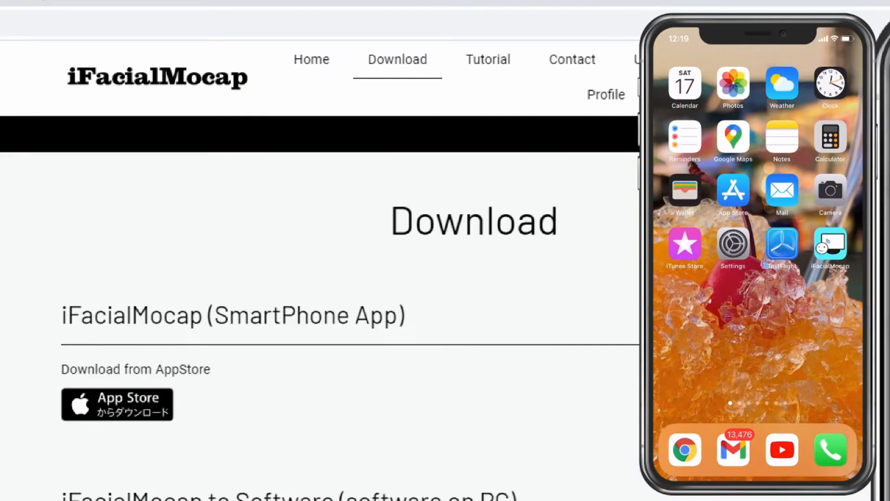
pyautogui.scroll(-3, 390, 366)
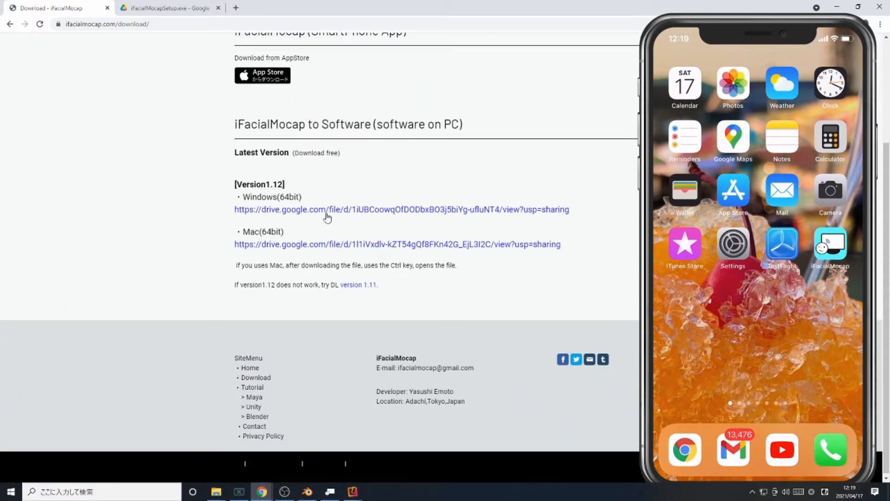
pyautogui.moveTo(363, 221); pyautogui.dragTo(600, 224)
pyautogui.click(234, 173)
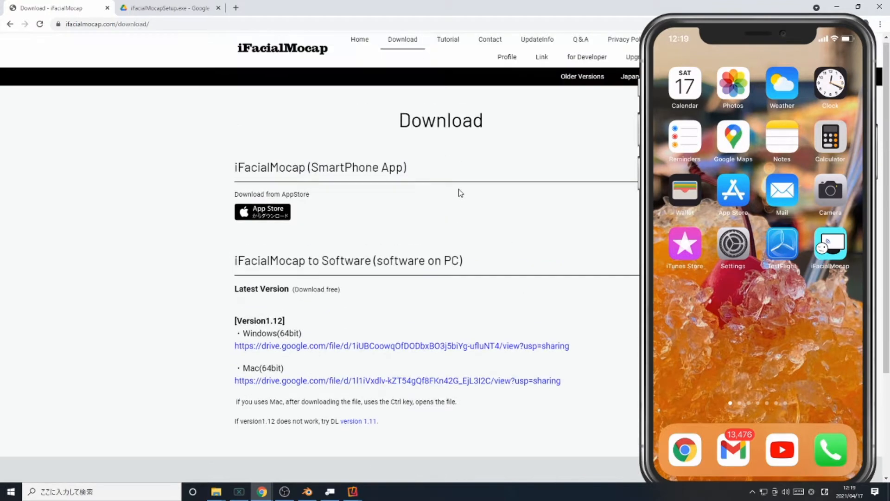
pyautogui.scroll(-3, 342, 202)
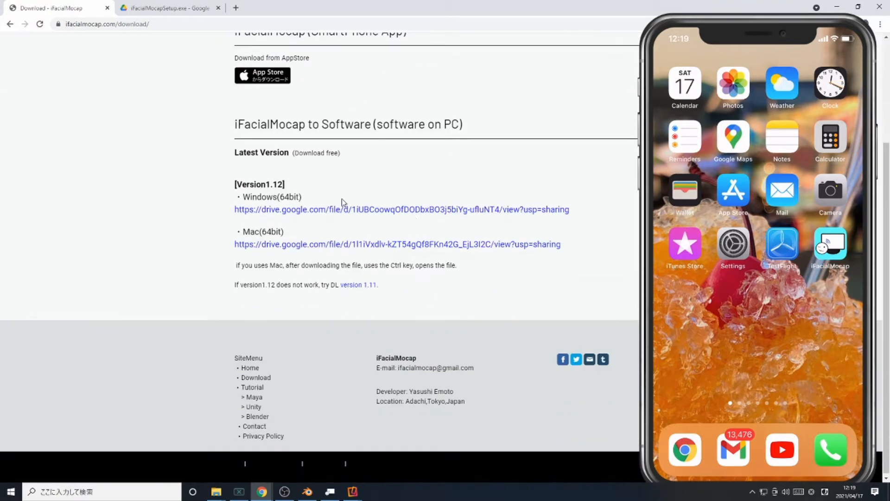
pyautogui.click(301, 210)
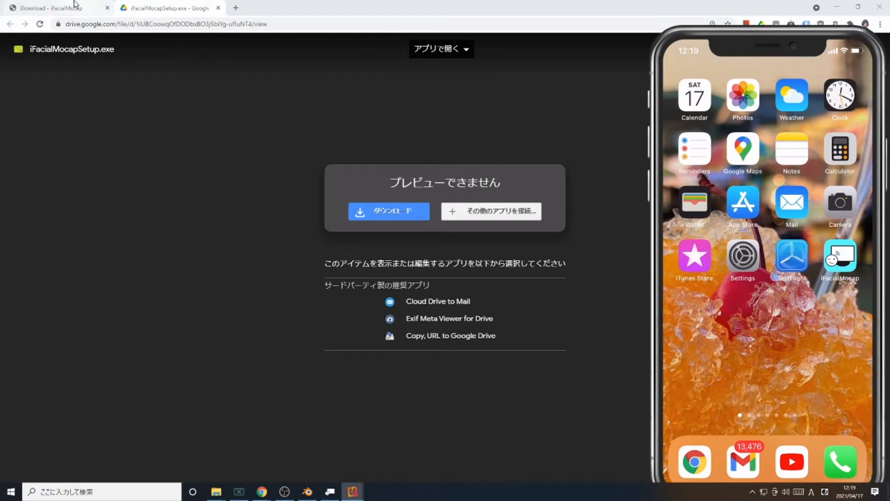
# Return to the download page, then bring up the iFacialMocap to Software window and position it over the page
pyautogui.click(75, 5)
pyautogui.click(330, 492)
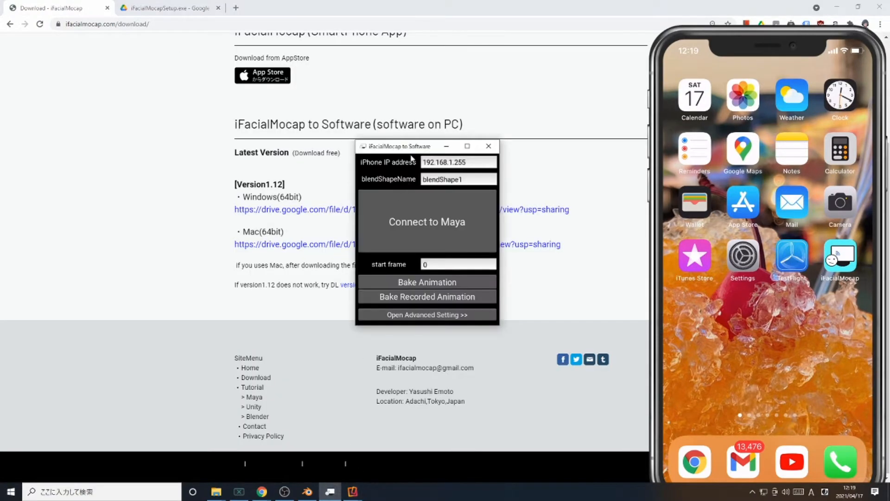
pyautogui.moveTo(411, 149); pyautogui.dragTo(371, 110)
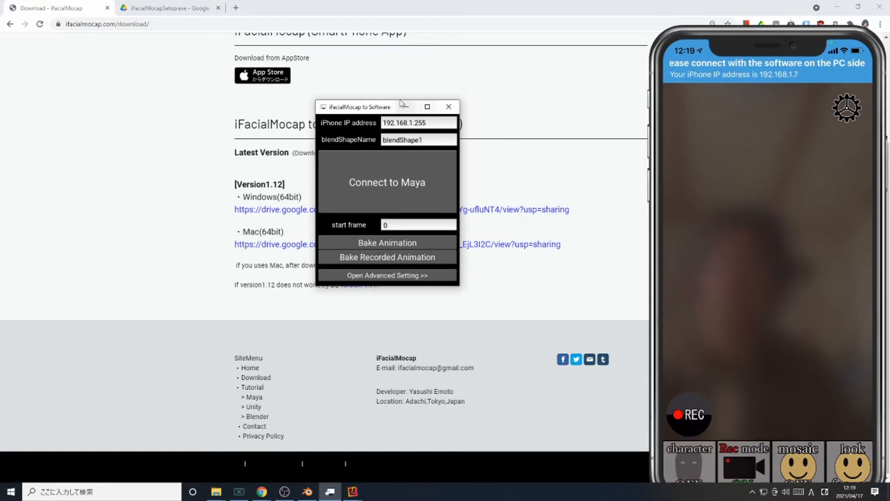
pyautogui.moveTo(371, 108); pyautogui.dragTo(411, 83)
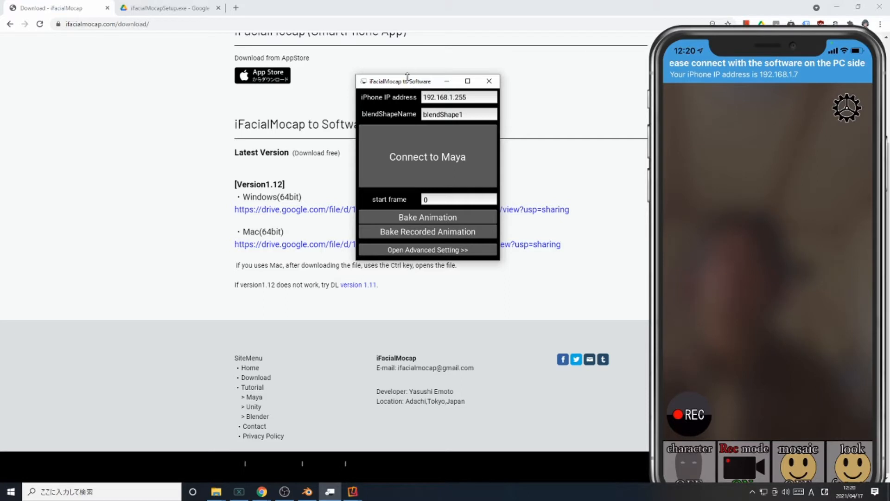
pyautogui.moveTo(407, 76); pyautogui.dragTo(440, 77)
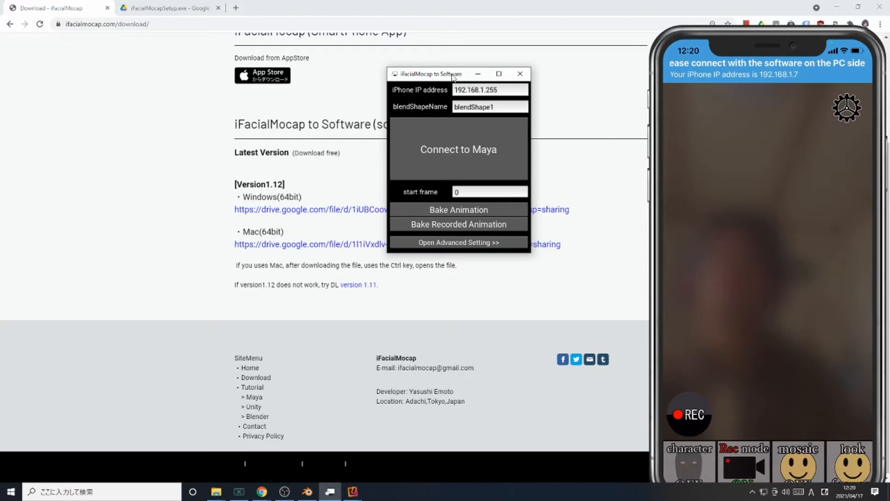
pyautogui.moveTo(453, 78); pyautogui.dragTo(474, 79)
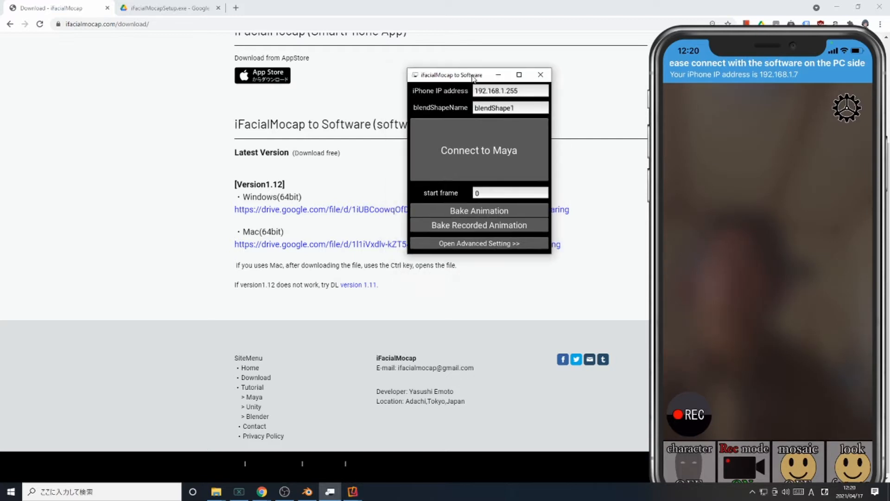
# Switch from the browser to Blender and expand the advanced settings of the iFacialMocap to Software window
pyautogui.click(840, 9)
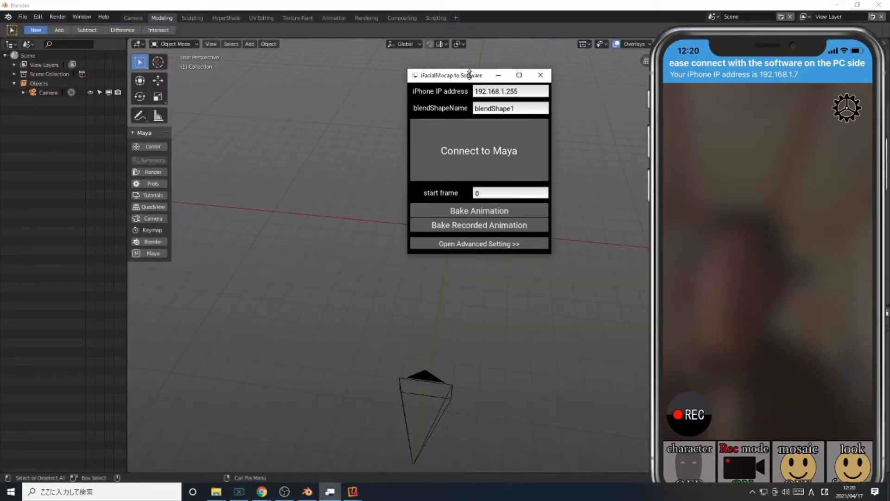
pyautogui.moveTo(472, 75); pyautogui.dragTo(320, 107)
pyautogui.click(316, 134)
pyautogui.click(330, 491)
pyautogui.click(385, 276)
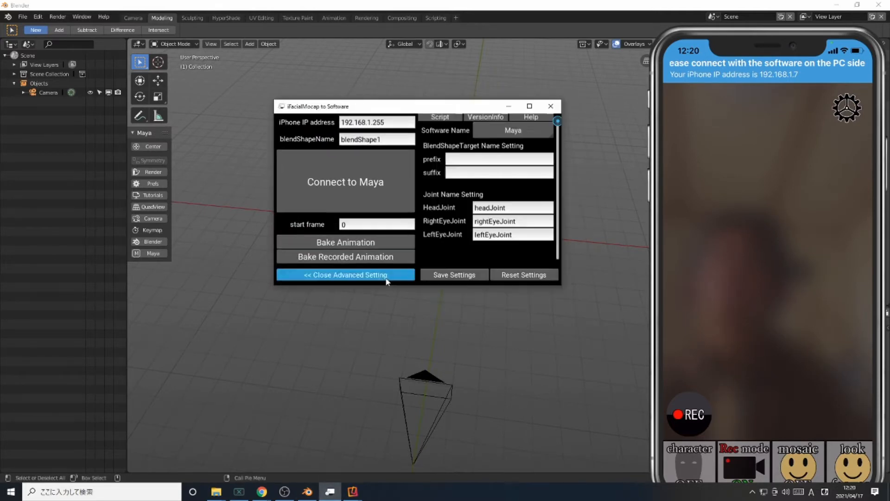
pyautogui.click(518, 135)
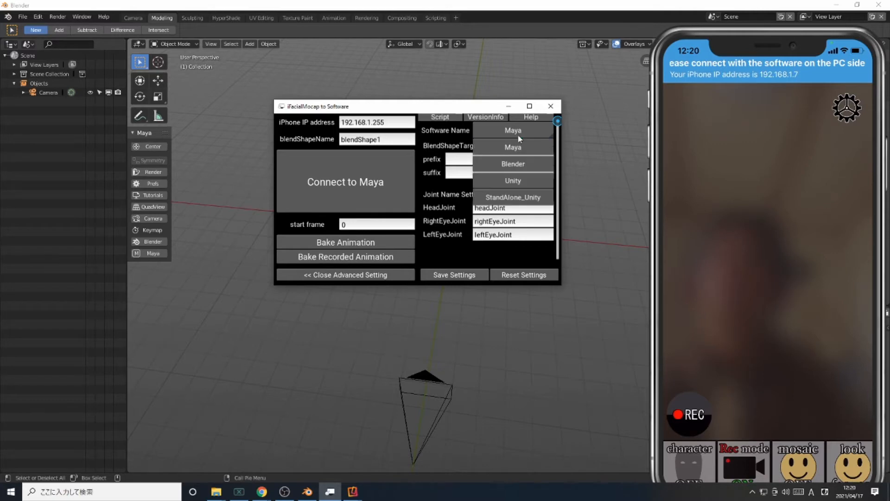
pyautogui.click(463, 141)
pyautogui.click(380, 276)
pyautogui.click(379, 276)
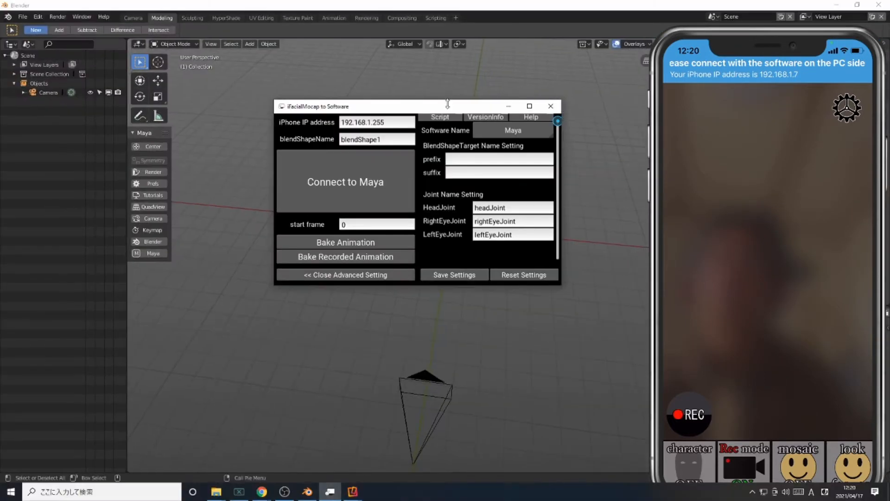
# Set the software name to Blender with version 2.8x in the iFacialMocap advanced settings
pyautogui.moveTo(447, 103); pyautogui.dragTo(423, 152)
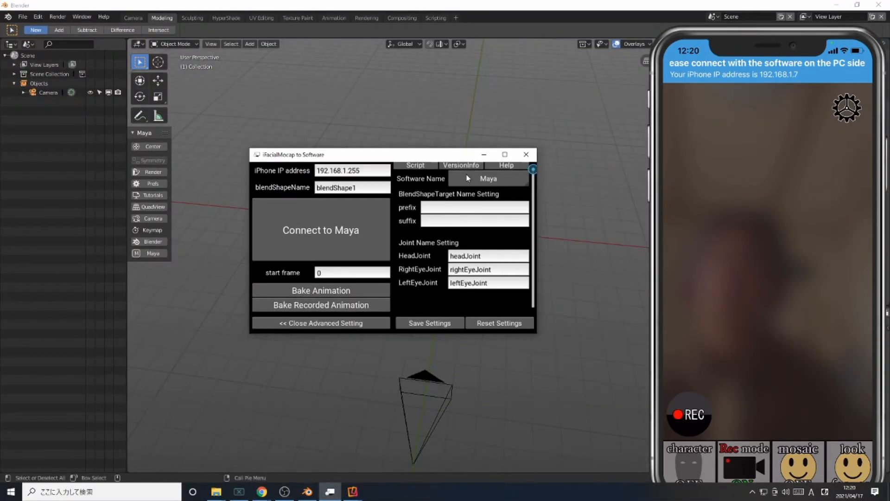
pyautogui.click(472, 177)
pyautogui.click(466, 176)
pyautogui.click(478, 181)
pyautogui.click(487, 208)
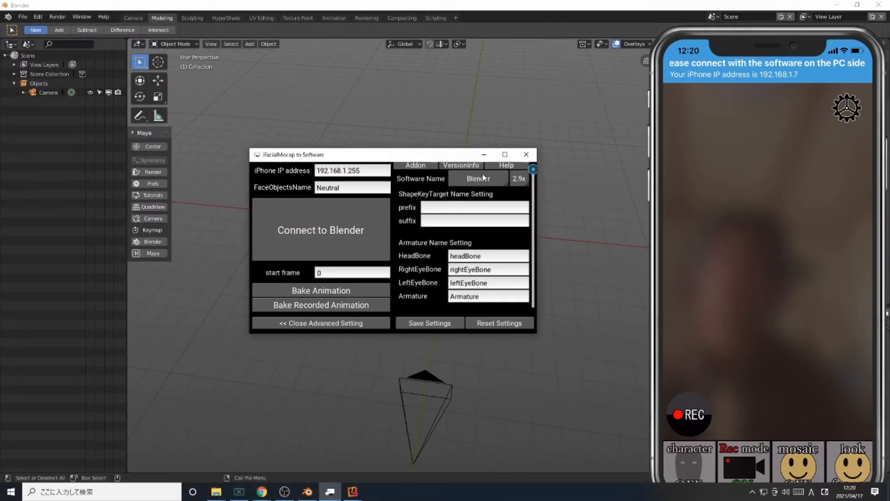
pyautogui.moveTo(464, 156); pyautogui.dragTo(439, 136)
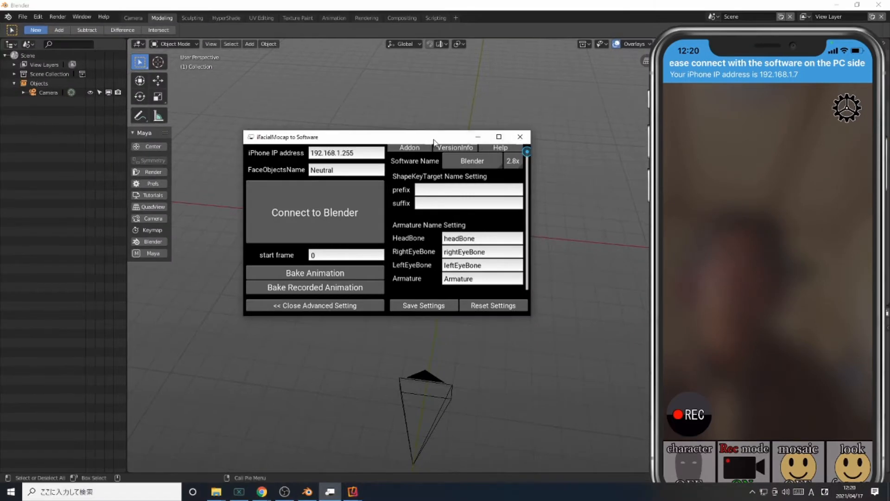
pyautogui.moveTo(434, 140); pyautogui.dragTo(448, 103)
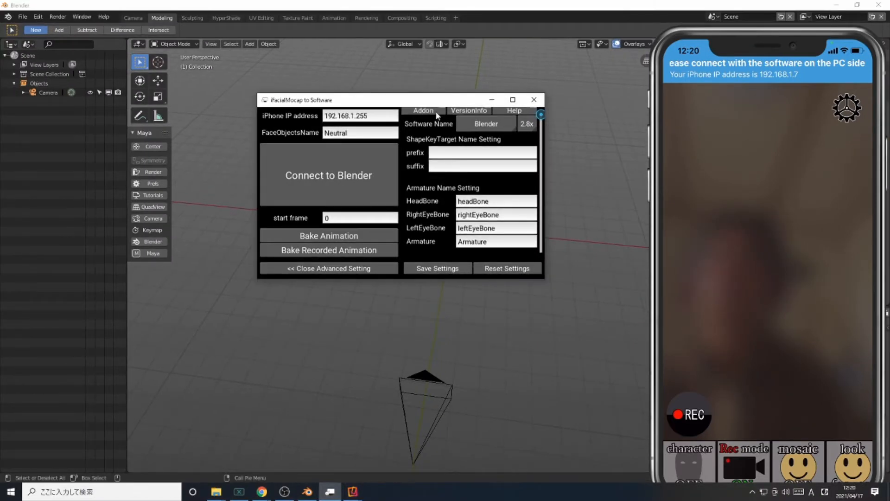
# Open the iFacialMocap add-on folder for Blender 2.8x, copy its path, and minimize the folder window
pyautogui.click(436, 112)
pyautogui.moveTo(400, 82); pyautogui.dragTo(485, 154)
pyautogui.click(430, 178)
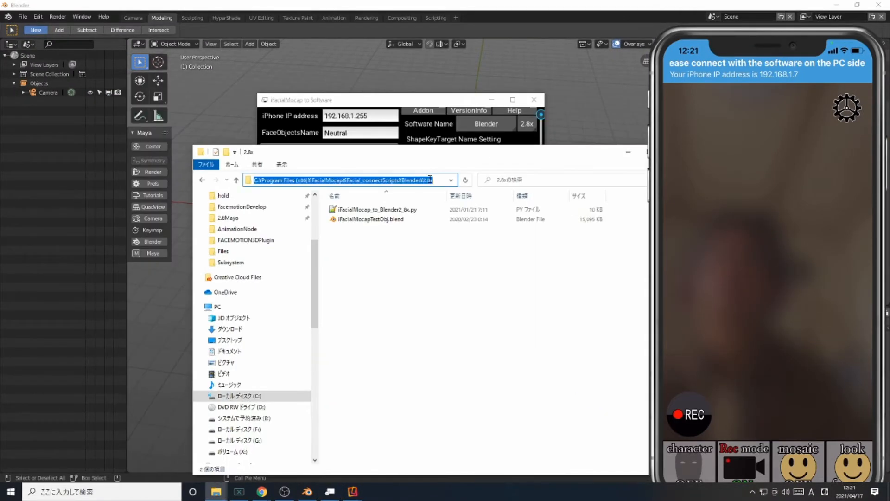
pyautogui.click(628, 152)
# Install the iFacialMocap_to_Blender2_8x.py add-on from the copied folder path in Blender and save the preferences
pyautogui.click(38, 17)
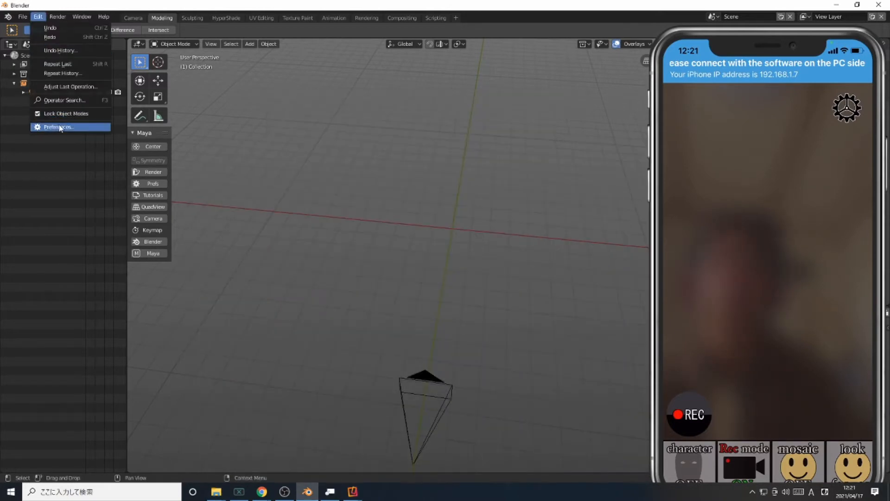
pyautogui.click(60, 130)
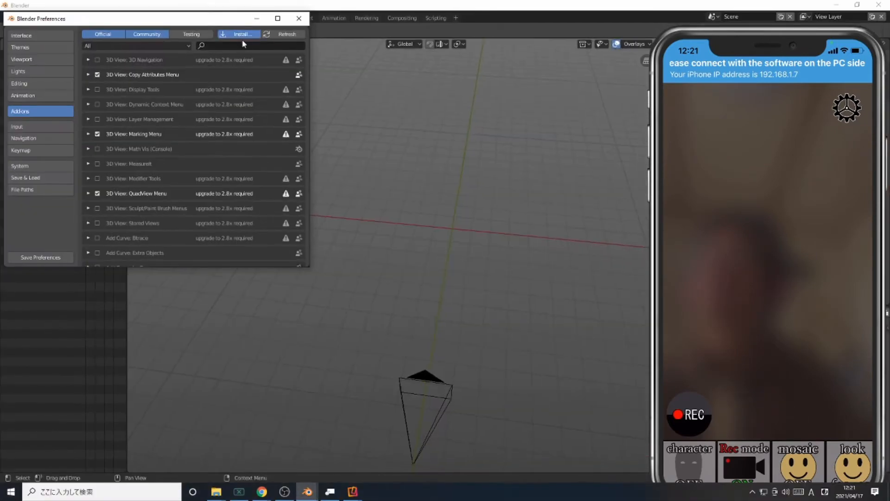
pyautogui.click(241, 35)
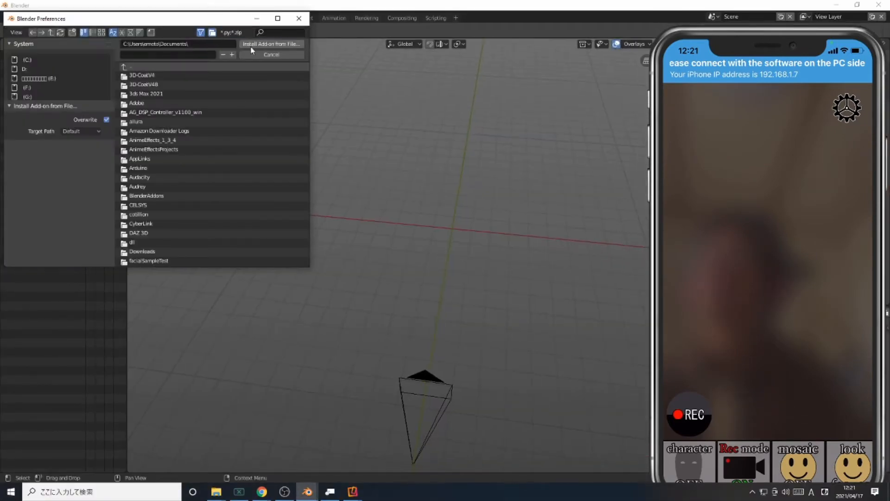
pyautogui.press('Return')
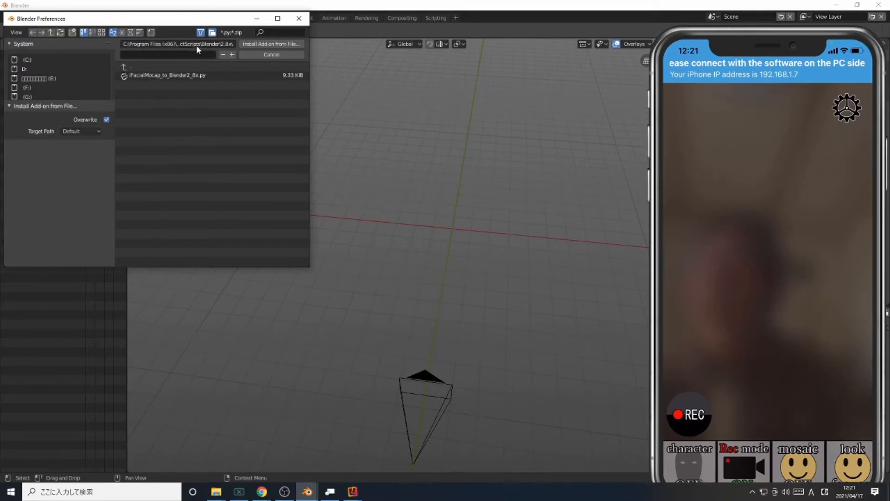
pyautogui.doubleClick(201, 79)
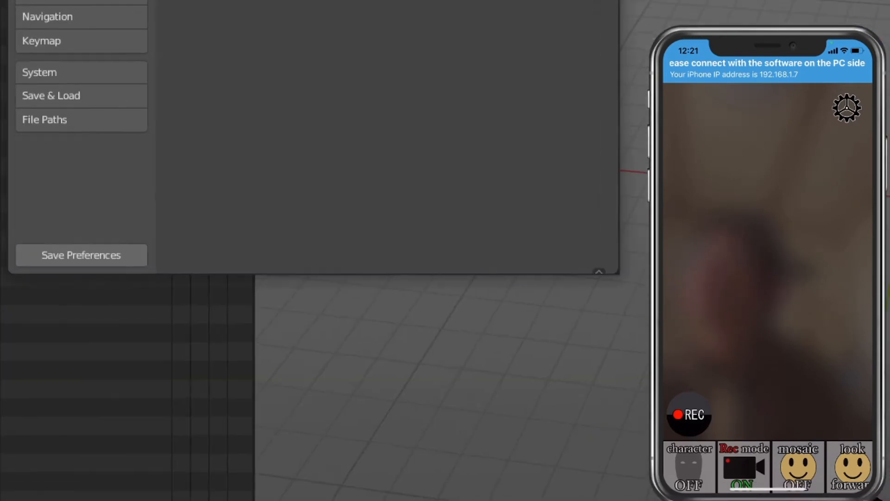
pyautogui.click(115, 262)
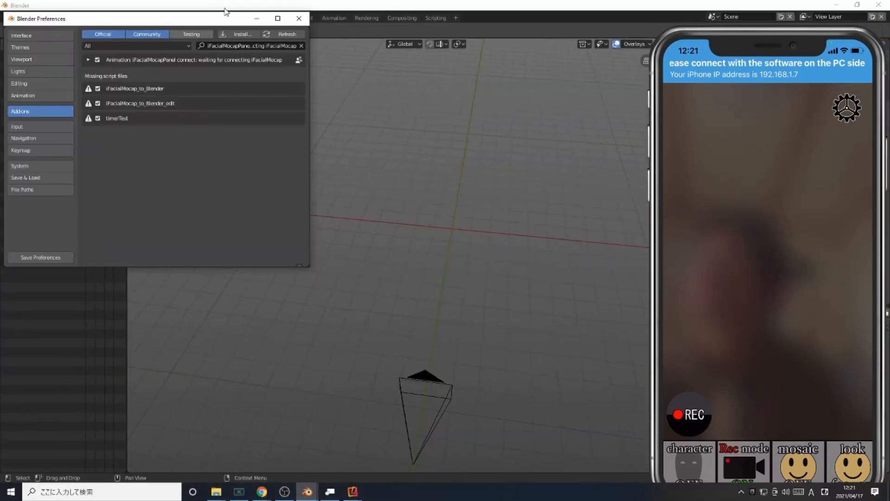
pyautogui.click(299, 18)
# Open the sample file iFacialMocapTestObj.blend from the iFacialMocap Blender 2.8x folder in Blender
pyautogui.moveTo(217, 495)
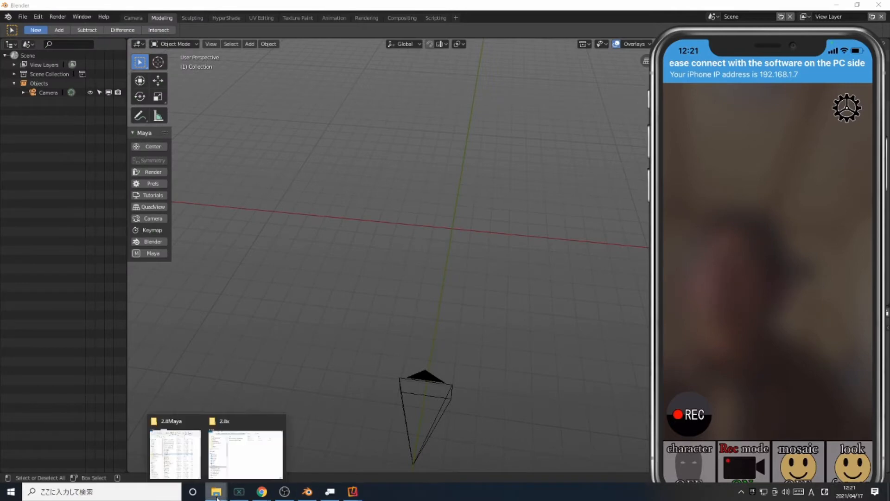
pyautogui.click(243, 452)
pyautogui.click(398, 180)
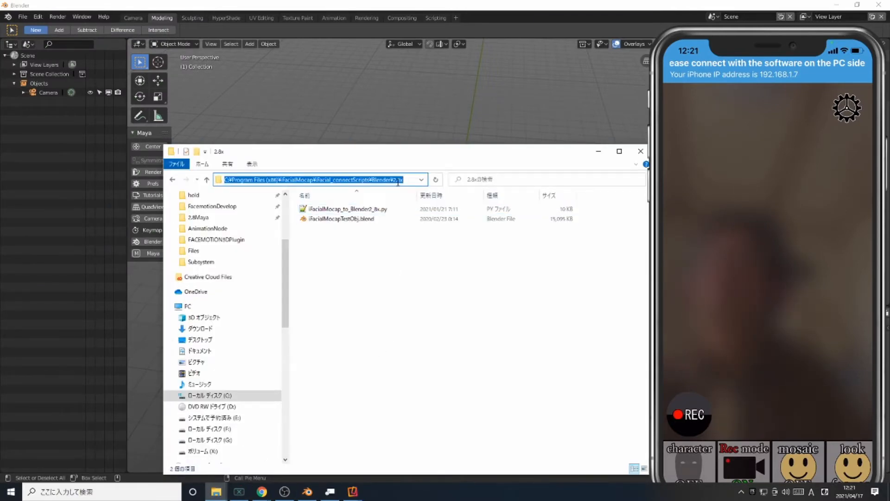
pyautogui.click(415, 246)
pyautogui.click(25, 18)
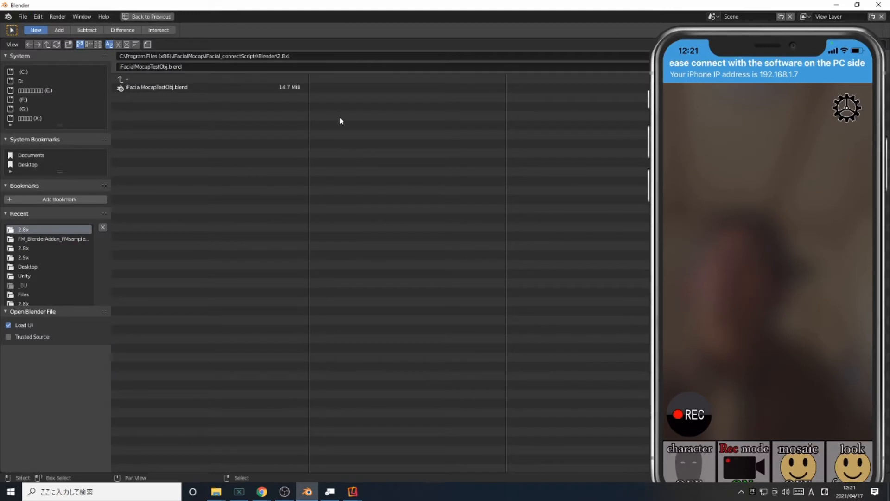
pyautogui.click(311, 56)
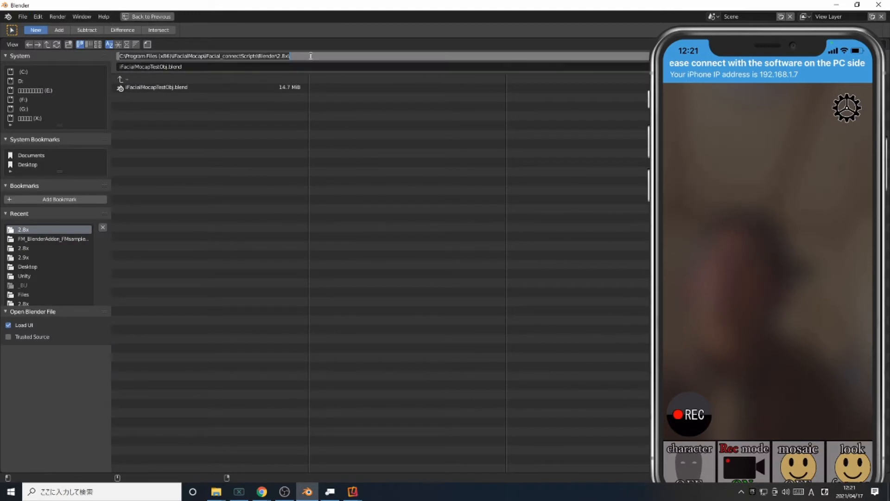
pyautogui.doubleClick(221, 86)
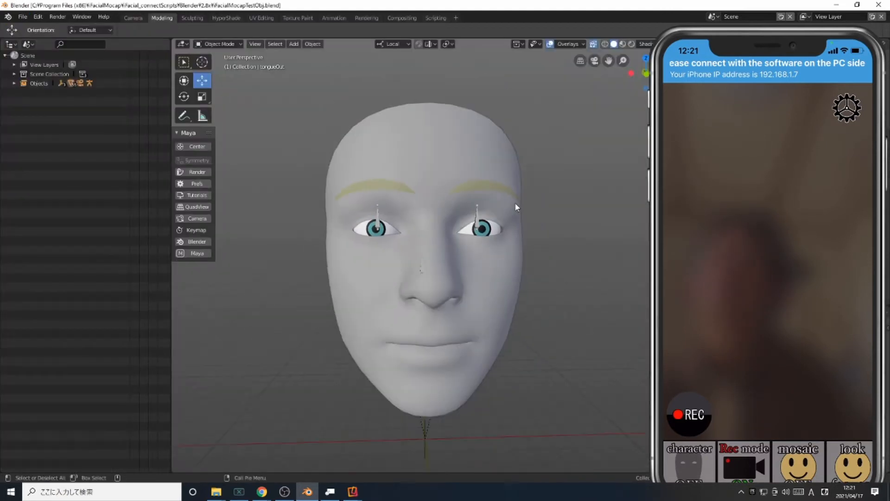
# Select the face mesh and examine the whole head model in the 3D viewport
pyautogui.scroll(-2, 517, 207)
pyautogui.moveTo(544, 235)
pyautogui.keyDown('alt'); pyautogui.mouseDown()
pyautogui.moveTo(533, 217)
pyautogui.moveTo(545, 229)
pyautogui.mouseUp(); pyautogui.keyUp('alt')
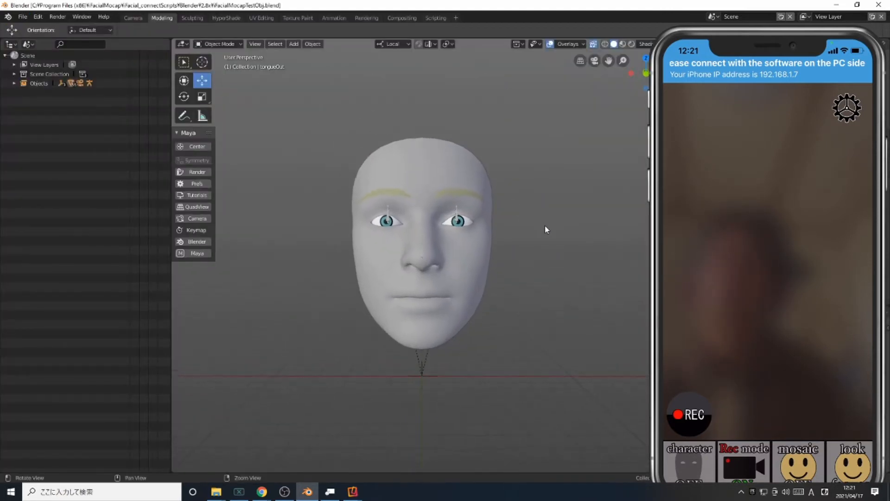
pyautogui.click(488, 176)
pyautogui.keyDown('alt'); pyautogui.moveTo(488, 176); pyautogui.dragTo(538, 228); pyautogui.keyUp('alt')
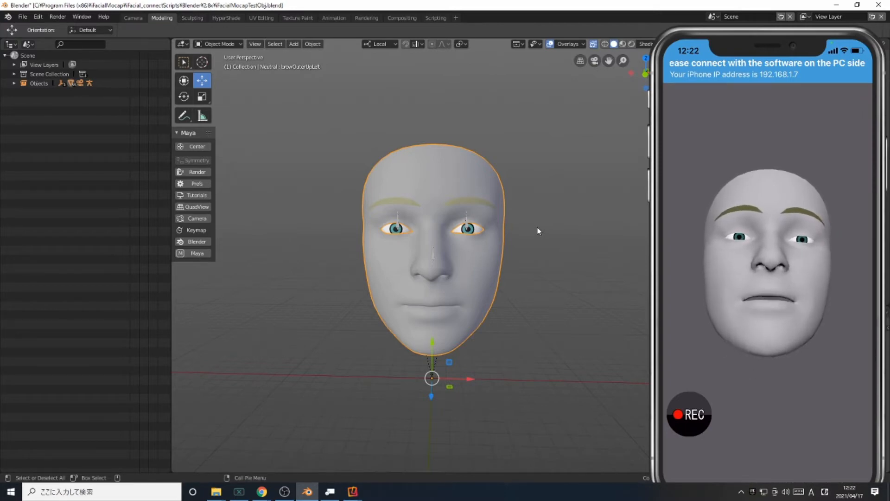
# Move the iPhone mirror window clear of the 3D viewport, deselect the face, and show the viewport sidebar
pyautogui.moveTo(762, 40); pyautogui.dragTo(768, 17)
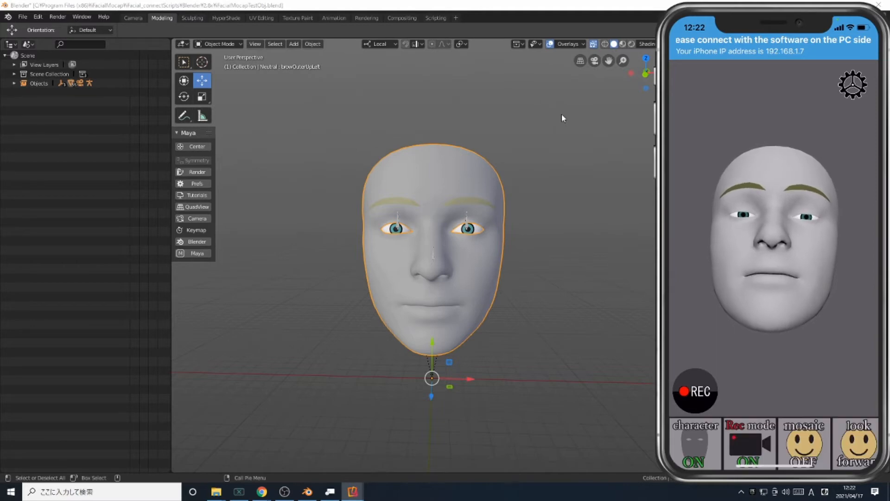
pyautogui.moveTo(750, 17); pyautogui.dragTo(802, 213)
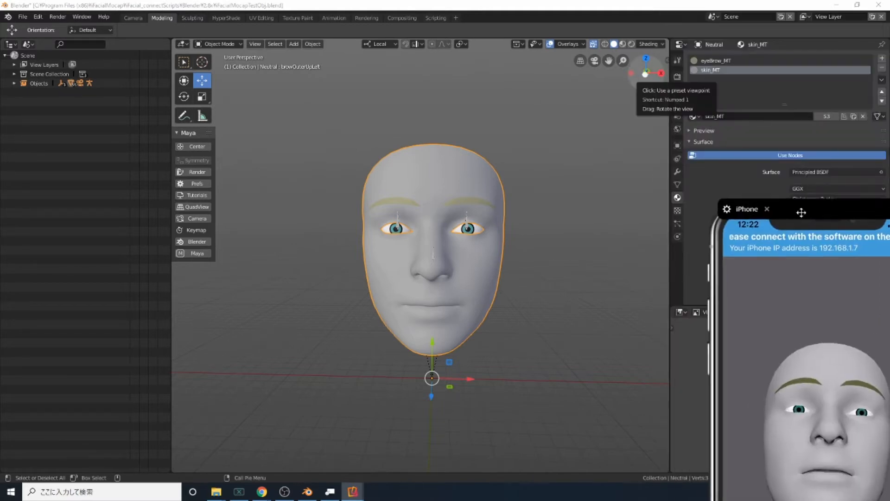
pyautogui.click(566, 117)
pyautogui.scroll(1, 565, 133)
pyautogui.press('n')
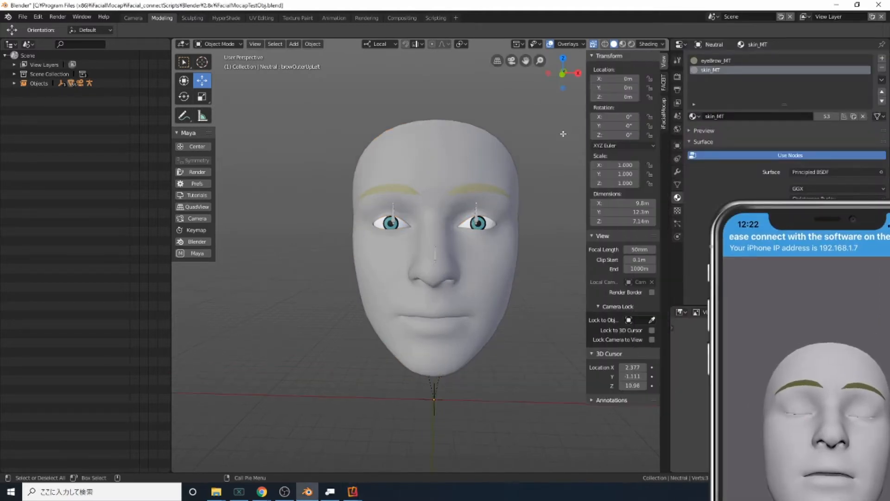
# Start waiting for a connection in the iFacialMocap add-on
pyautogui.click(663, 115)
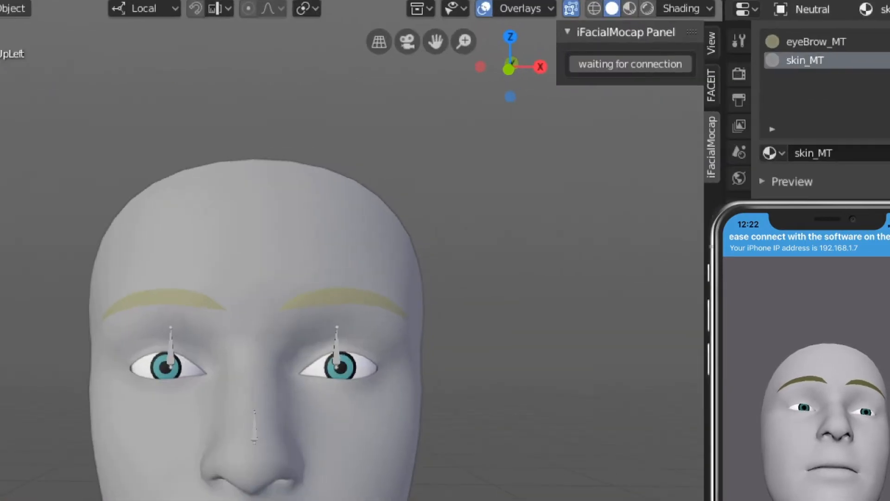
pyautogui.click(630, 64)
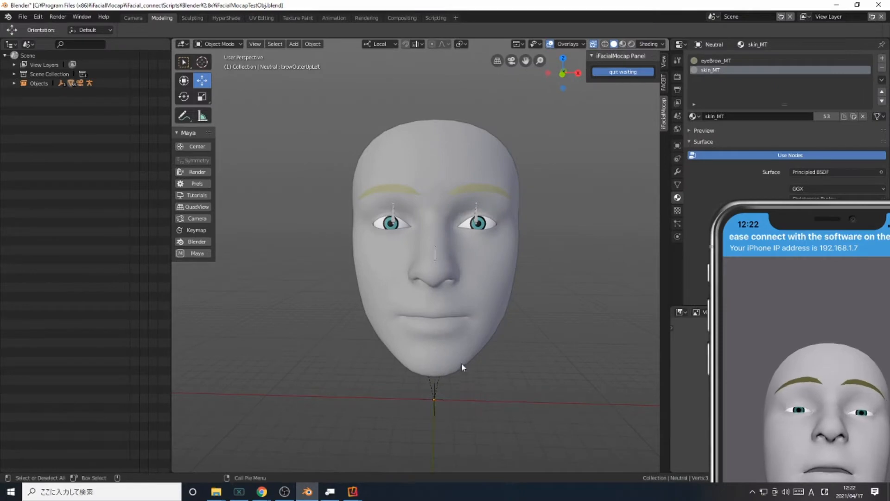
# In the iFacialMocap to Software window, set the iPhone IP address to 192.168.1.7 and connect to Blender
pyautogui.click(330, 491)
pyautogui.moveTo(338, 179); pyautogui.dragTo(600, 142)
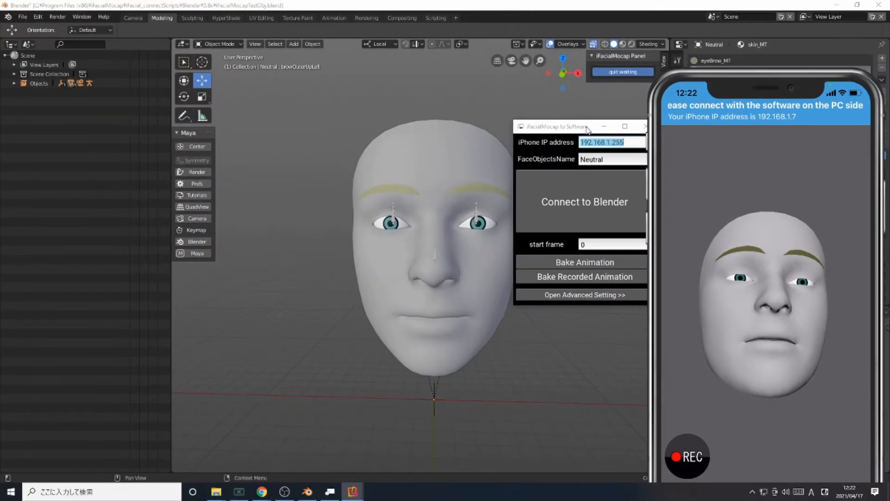
pyautogui.moveTo(588, 121); pyautogui.dragTo(487, 100)
pyautogui.click(528, 115)
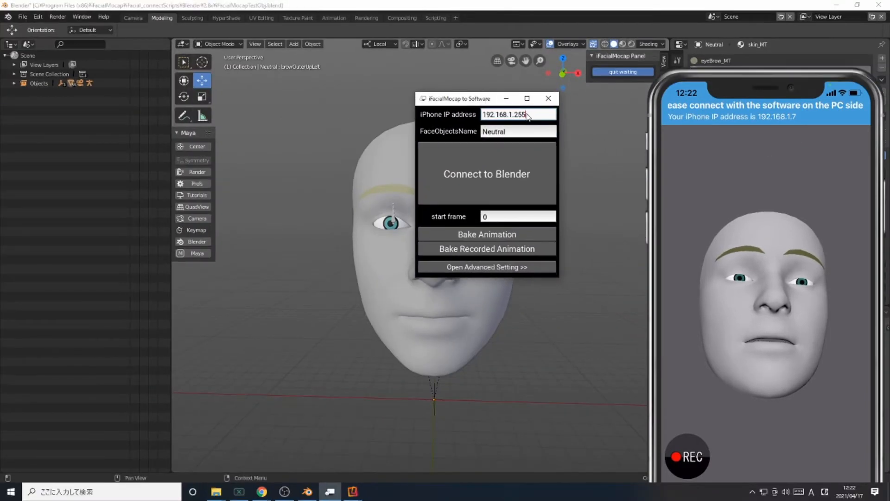
pyautogui.write('7')
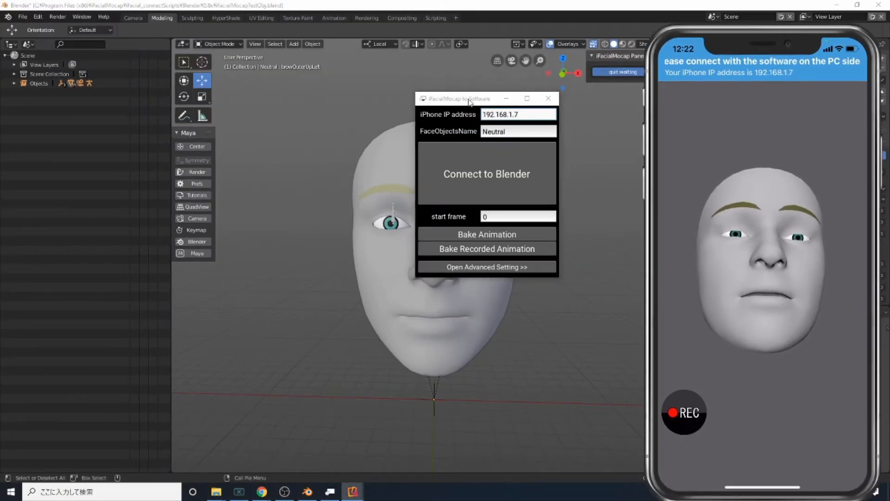
pyautogui.moveTo(470, 102); pyautogui.dragTo(168, 91)
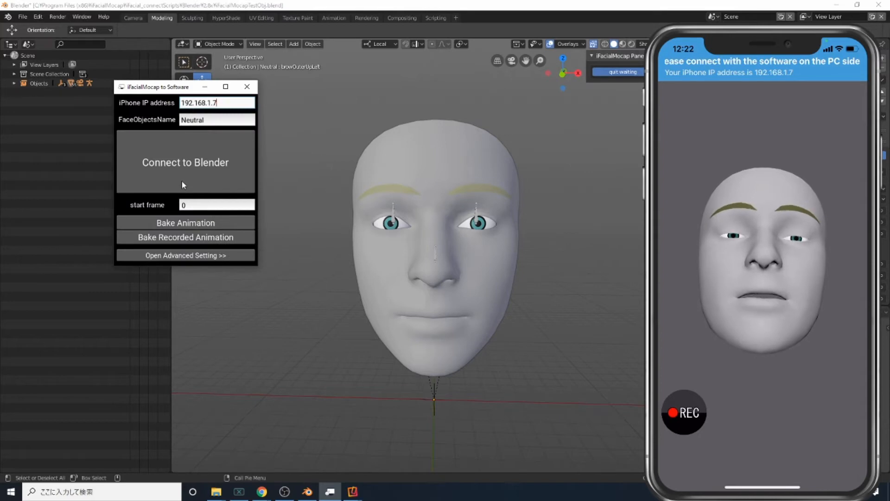
pyautogui.click(189, 163)
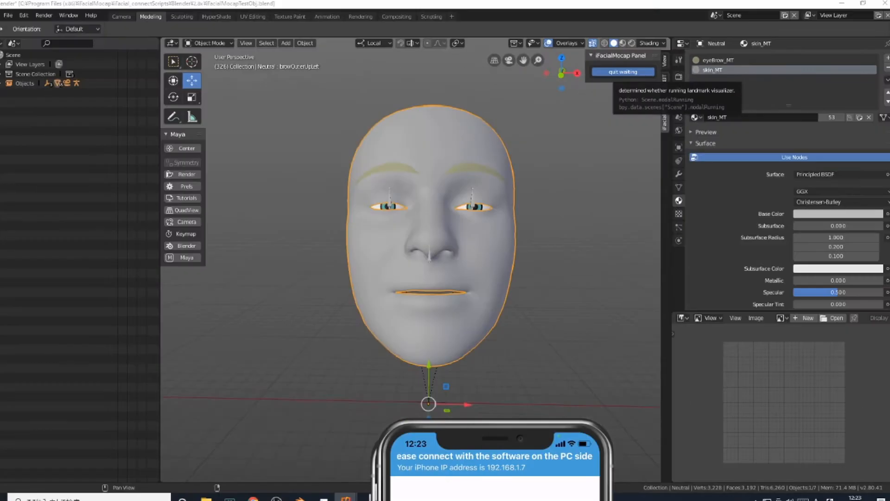
# Stop waiting for the connection in Blender and browse the shape keys of the face mesh
pyautogui.click(643, 74)
pyautogui.moveTo(595, 251); pyautogui.dragTo(558, 229, button='middle')
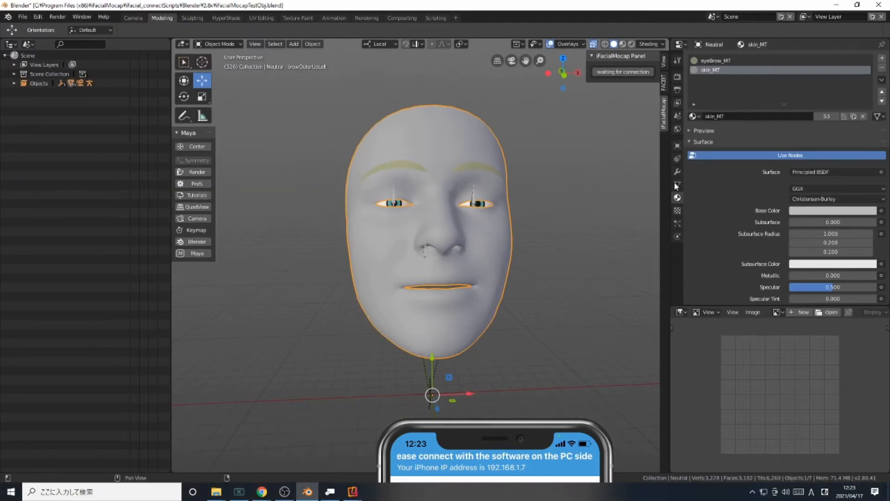
pyautogui.click(677, 184)
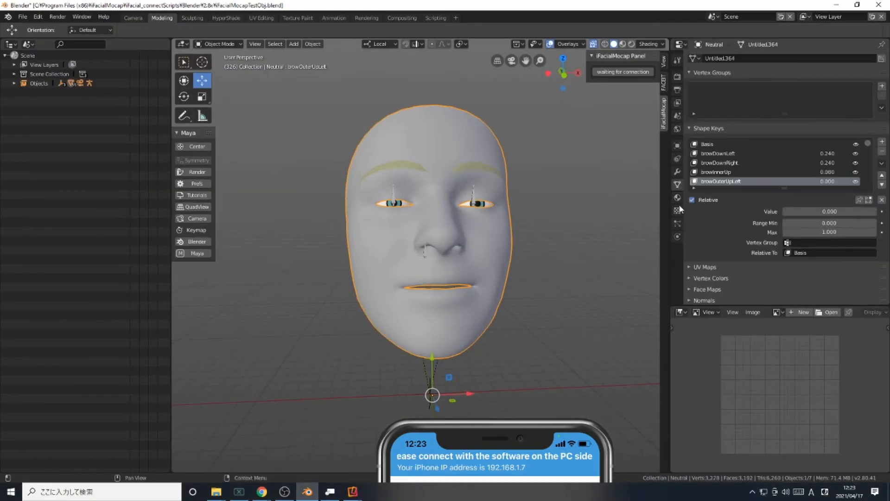
pyautogui.click(720, 156)
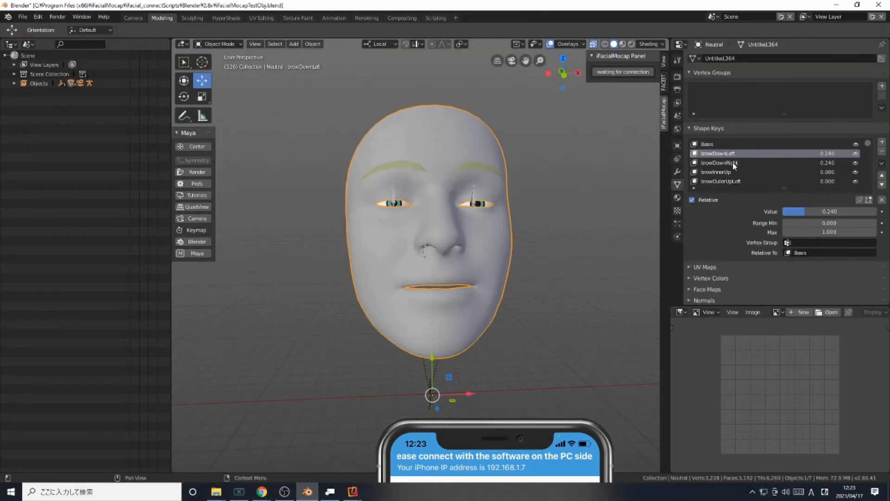
pyautogui.scroll(-6, 756, 204)
pyautogui.scroll(-4, 737, 172)
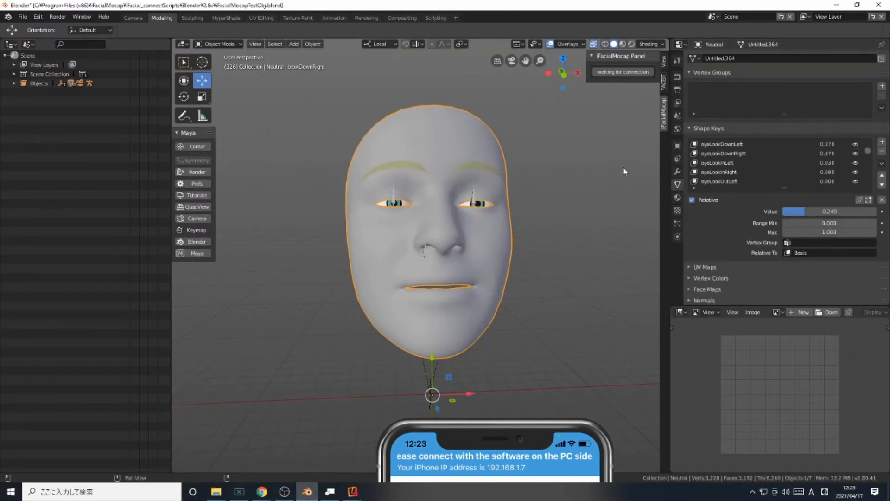
pyautogui.scroll(-5, 728, 179)
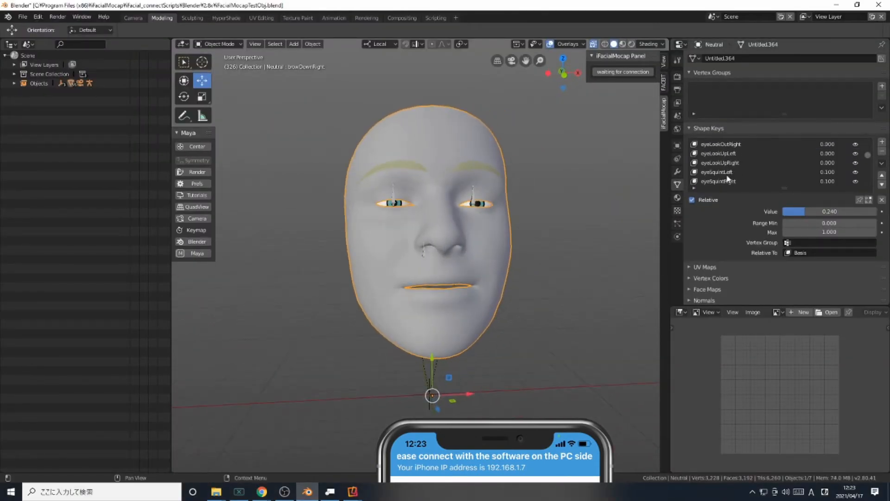
# Try out the jawOpen shape key on the face mesh and set its value to 0
pyautogui.click(734, 173)
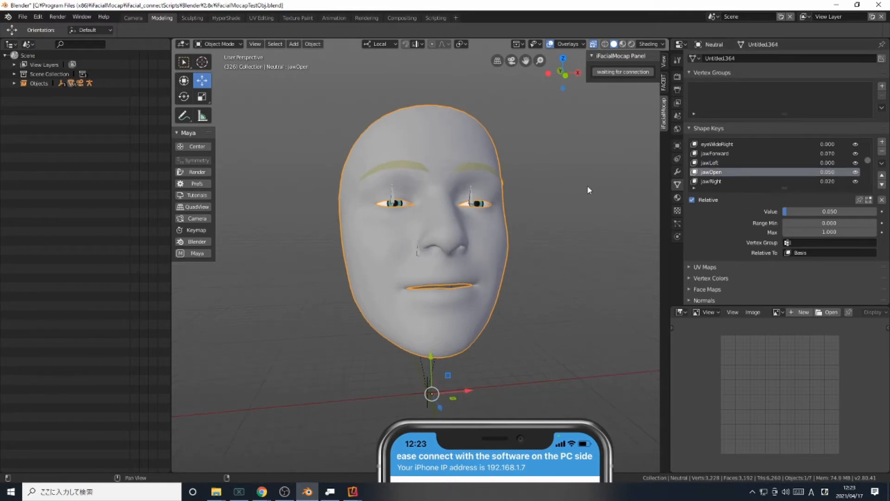
pyautogui.moveTo(810, 212); pyautogui.dragTo(832, 211)
pyautogui.moveTo(874, 212); pyautogui.dragTo(783, 212)
# Try the jawLeft shape key, leaving its value at 0, and select the mouthFunnel shape key
pyautogui.click(728, 162)
pyautogui.scroll(-2, 728, 161)
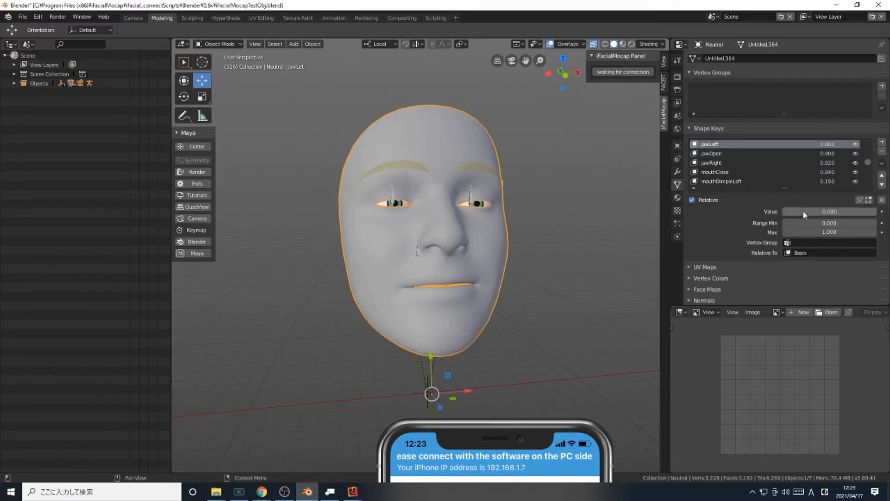
pyautogui.moveTo(805, 213); pyautogui.dragTo(772, 212)
pyautogui.scroll(-4, 770, 172)
pyautogui.click(742, 181)
# Expand the Armature in the Outliner down to its eye bones and select the headBone
pyautogui.keyDown('alt'); pyautogui.moveTo(614, 206); pyautogui.dragTo(459, 158); pyautogui.keyUp('alt')
pyautogui.keyDown('alt'); pyautogui.moveTo(541, 205); pyautogui.dragTo(334, 225); pyautogui.keyUp('alt')
pyautogui.click(13, 83)
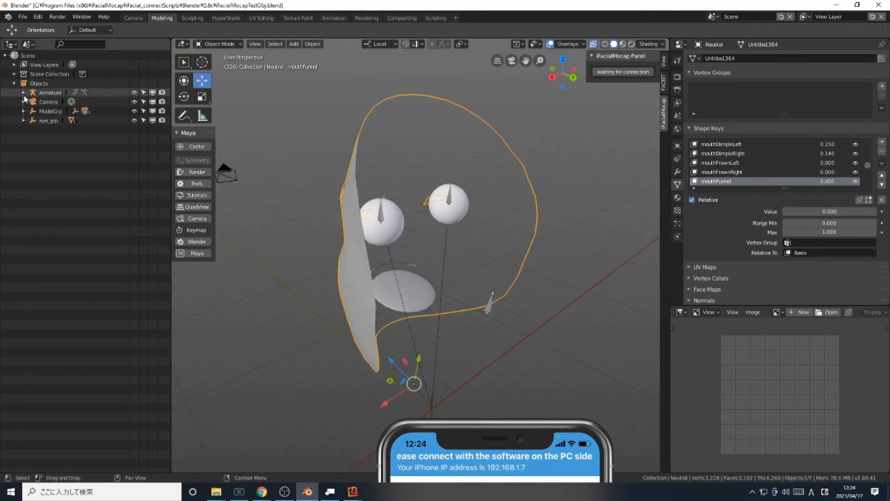
pyautogui.click(22, 95)
pyautogui.click(87, 122)
pyautogui.keyDown('alt'); pyautogui.moveTo(351, 203); pyautogui.dragTo(501, 207); pyautogui.keyUp('alt')
pyautogui.click(84, 111)
# Try rotating the face mesh with the Rotate tool and undo the rotation
pyautogui.click(184, 97)
pyautogui.moveTo(453, 377); pyautogui.dragTo(448, 397)
pyautogui.hotkey('ctrl', 'z')
pyautogui.click(83, 121)
pyautogui.hotkey('ctrl', 'z')
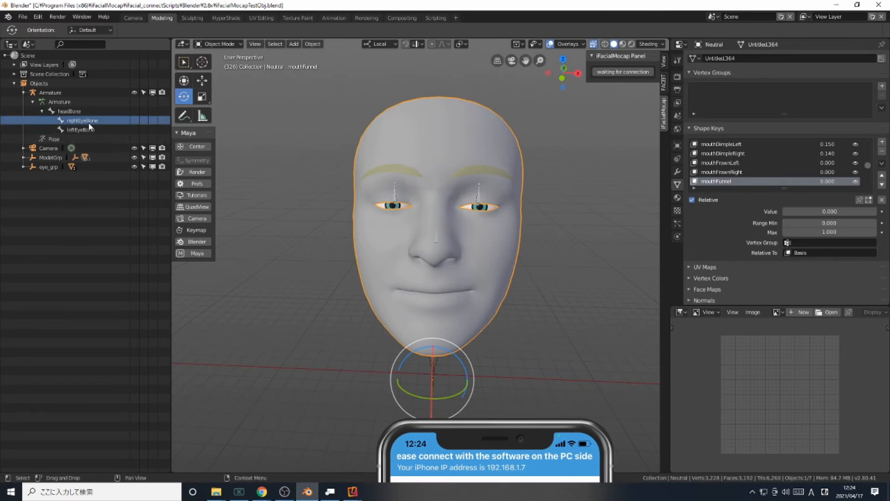
# Select leftEyeBone in the Outliner, and move the iPhone mirror window beside the face model
pyautogui.click(328, 228)
pyautogui.moveTo(369, 258)
pyautogui.keyDown('alt'); pyautogui.mouseDown()
pyautogui.moveTo(386, 271)
pyautogui.moveTo(378, 249)
pyautogui.mouseUp(); pyautogui.keyUp('alt')
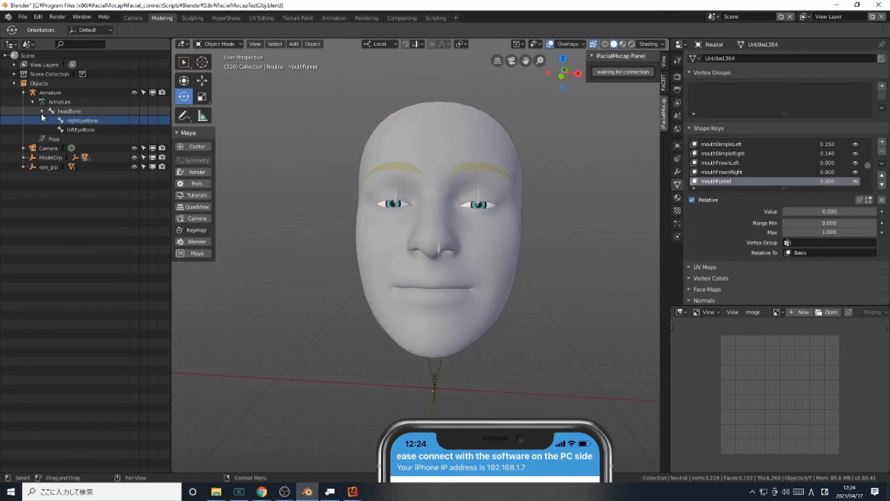
pyautogui.click(102, 130)
pyautogui.keyDown('alt'); pyautogui.moveTo(503, 245); pyautogui.dragTo(511, 360); pyautogui.keyUp('alt')
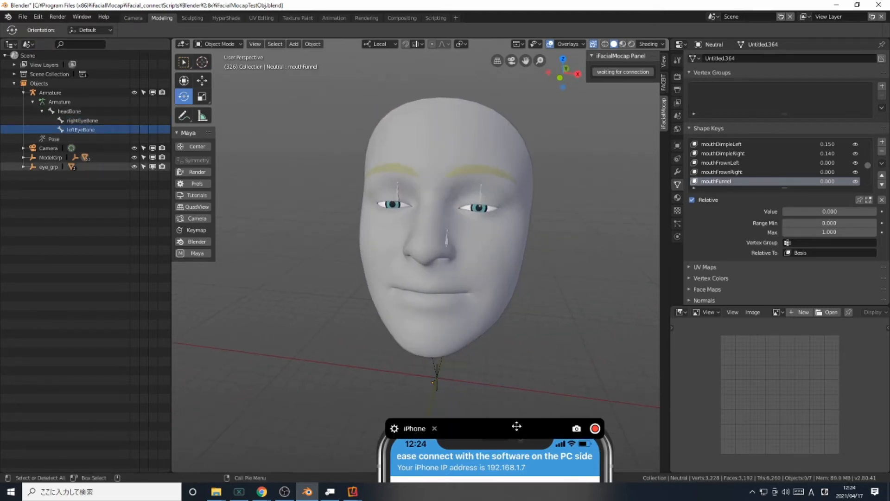
pyautogui.moveTo(516, 425); pyautogui.dragTo(753, 27)
pyautogui.moveTo(476, 179); pyautogui.dragTo(525, 192)
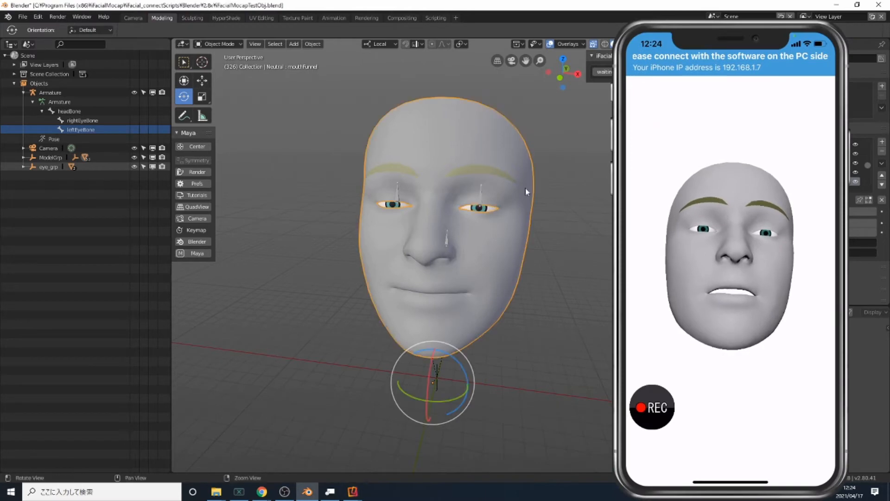
# Examine the armature bone names in the advanced settings of iFacialMocap to Software, and close those settings
pyautogui.click(338, 490)
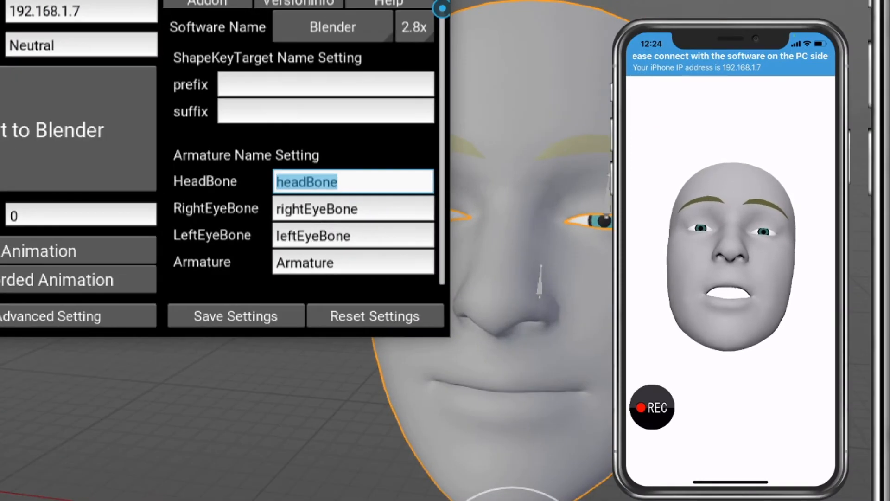
pyautogui.click(363, 191)
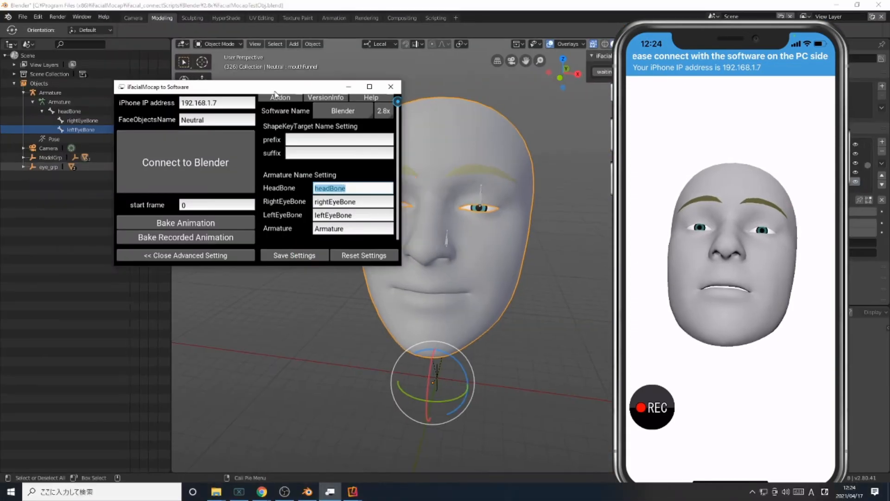
pyautogui.moveTo(275, 94); pyautogui.dragTo(460, 153)
pyautogui.click(396, 314)
pyautogui.moveTo(354, 148); pyautogui.dragTo(583, 214)
# Frame the head from the front in Blender's 3D viewport and deselect the face mesh
pyautogui.keyDown('alt'); pyautogui.moveTo(475, 163); pyautogui.dragTo(502, 158); pyautogui.keyUp('alt')
pyautogui.keyDown('alt'); pyautogui.moveTo(550, 168); pyautogui.dragTo(510, 173, button='middle'); pyautogui.keyUp('alt')
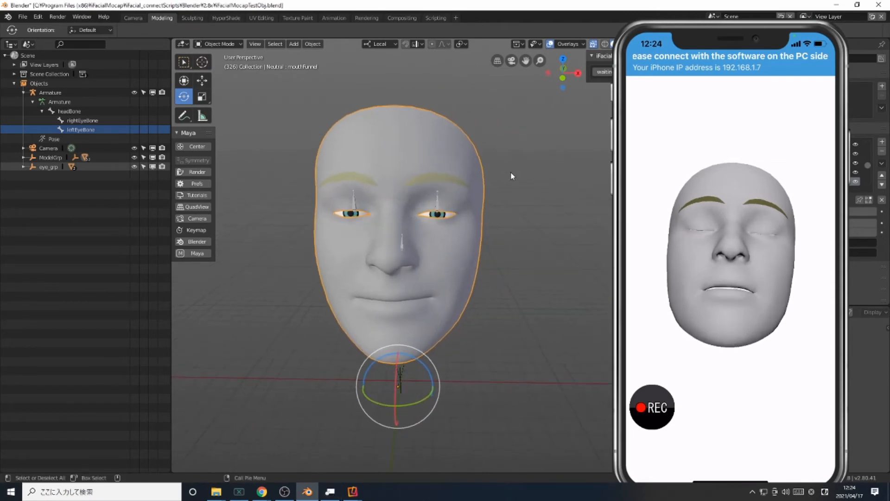
pyautogui.scroll(-1, 504, 200)
pyautogui.scroll(1, 504, 200)
pyautogui.click(504, 200)
# Bring up the iFacialMocap to Software window and start waiting for a connection again in Blender's iFacialMocap add-on
pyautogui.click(340, 497)
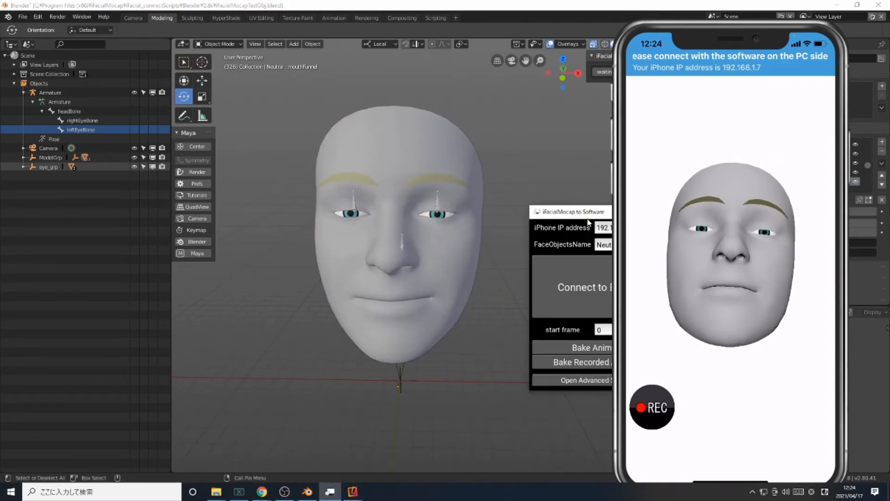
pyautogui.moveTo(588, 213); pyautogui.dragTo(435, 60)
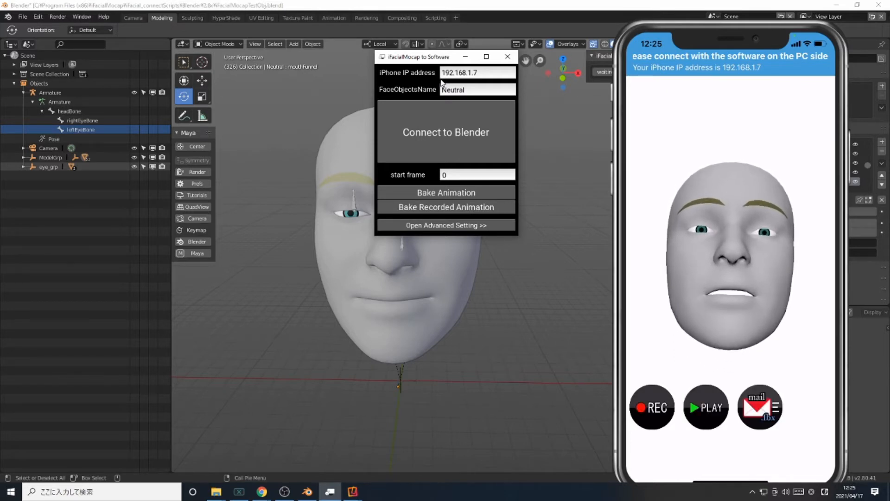
pyautogui.moveTo(464, 56); pyautogui.dragTo(521, 50)
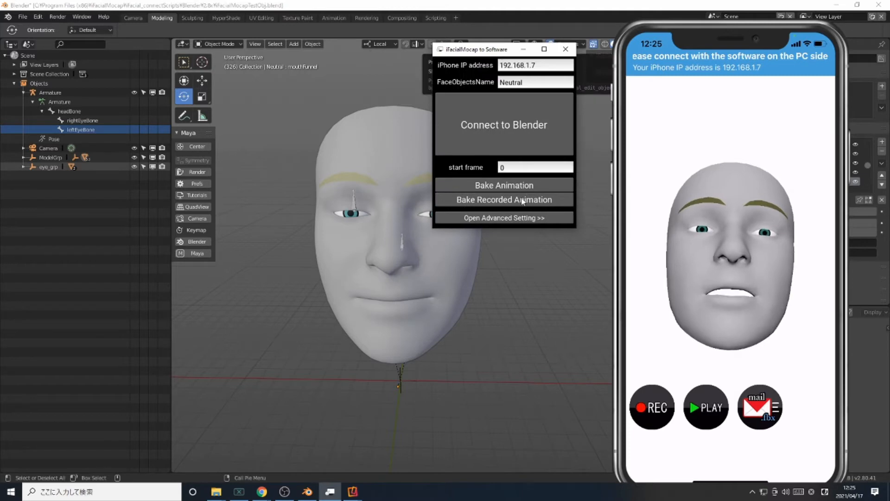
pyautogui.moveTo(713, 36); pyautogui.dragTo(751, 168)
pyautogui.click(632, 74)
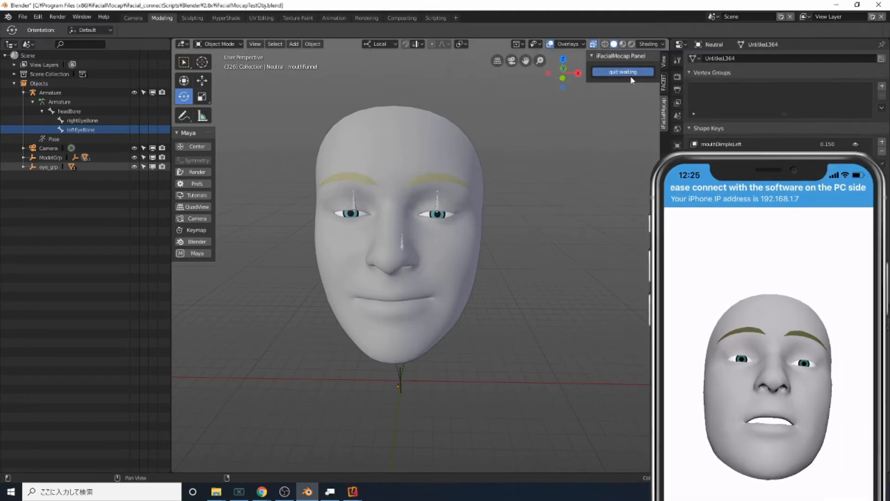
# Bake the animation recorded on the iPhone onto the Blender face model with start frame 0
pyautogui.click(331, 494)
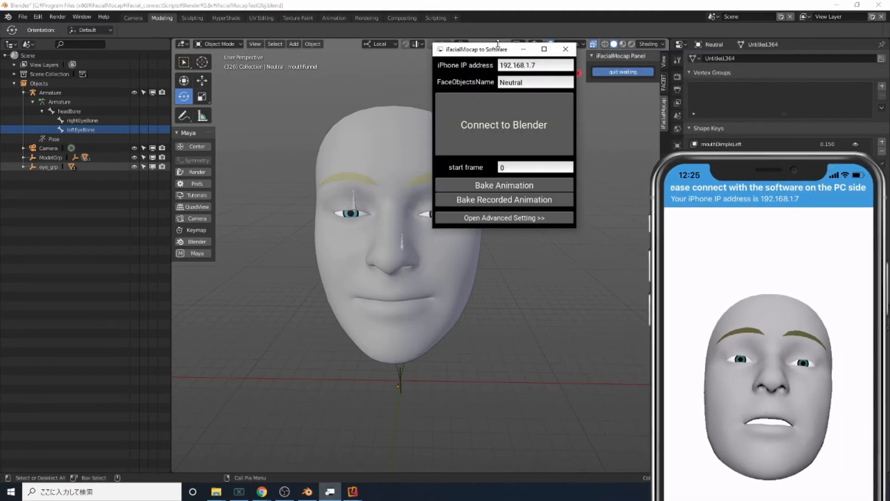
pyautogui.moveTo(495, 47); pyautogui.dragTo(523, 75)
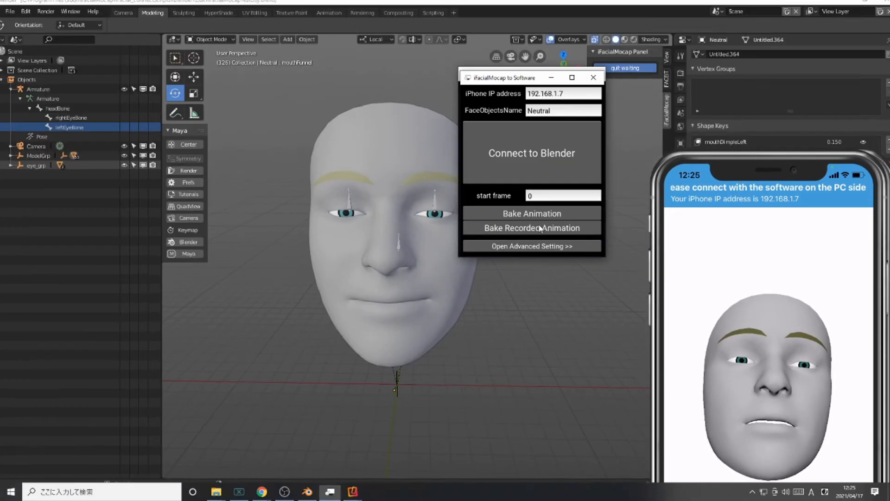
pyautogui.moveTo(528, 81); pyautogui.dragTo(528, 73)
pyautogui.moveTo(743, 166)
pyautogui.moveTo(747, 159); pyautogui.dragTo(748, 30)
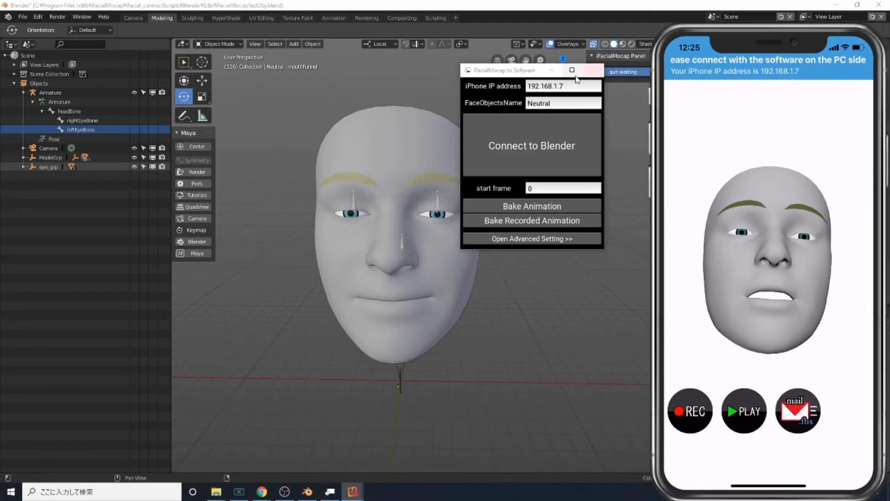
pyautogui.moveTo(519, 71); pyautogui.dragTo(529, 105)
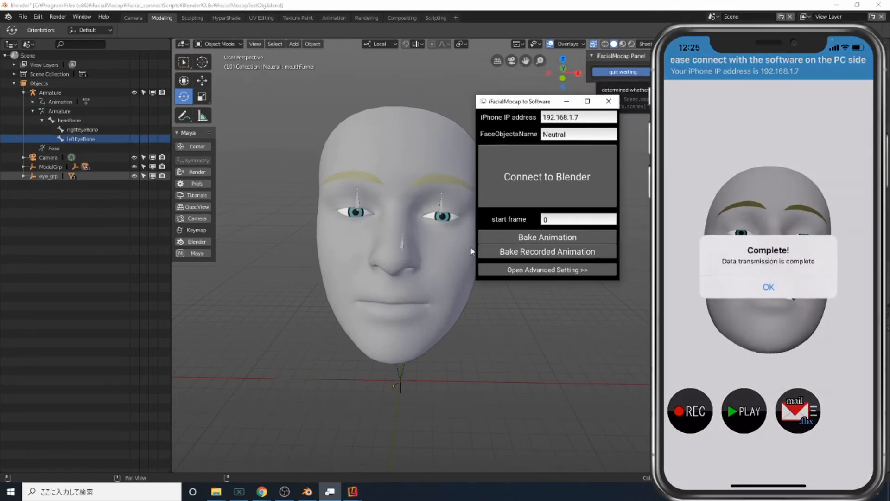
pyautogui.click(712, 289)
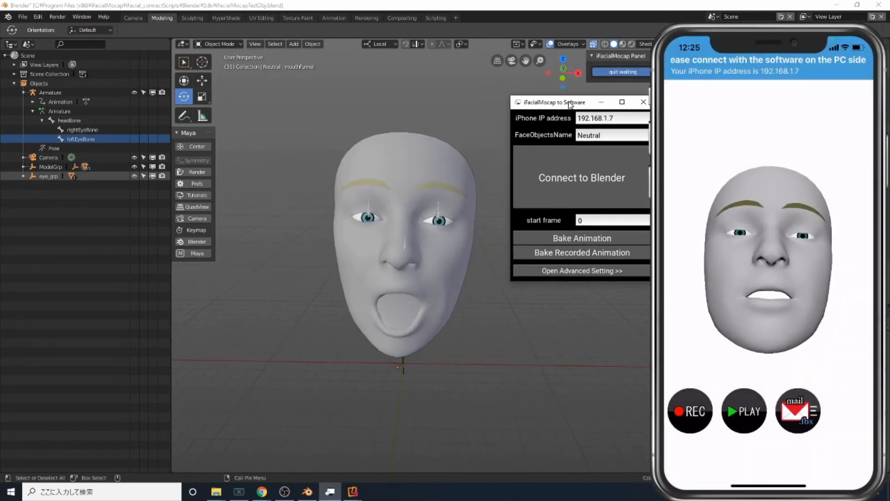
# Move the iFacialMocap to Software window off the face and review the baked facial animation in the viewport
pyautogui.moveTo(536, 96); pyautogui.dragTo(124, 224)
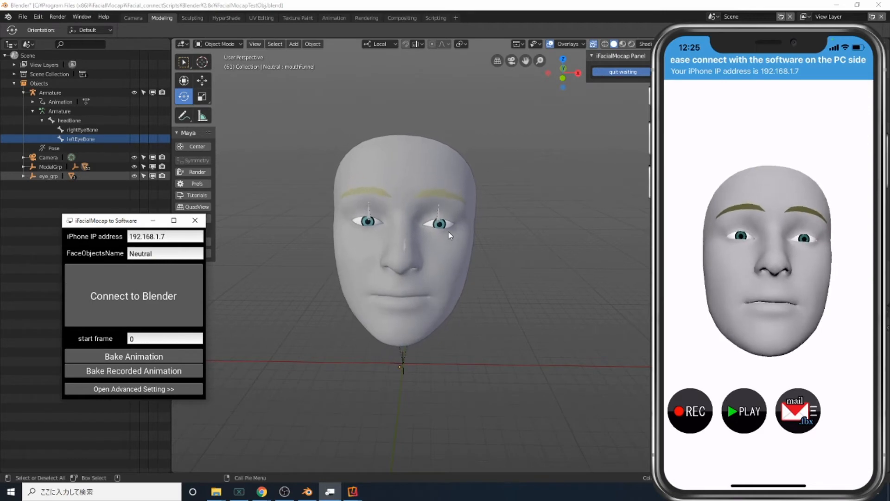
pyautogui.click(465, 269)
pyautogui.click(497, 283)
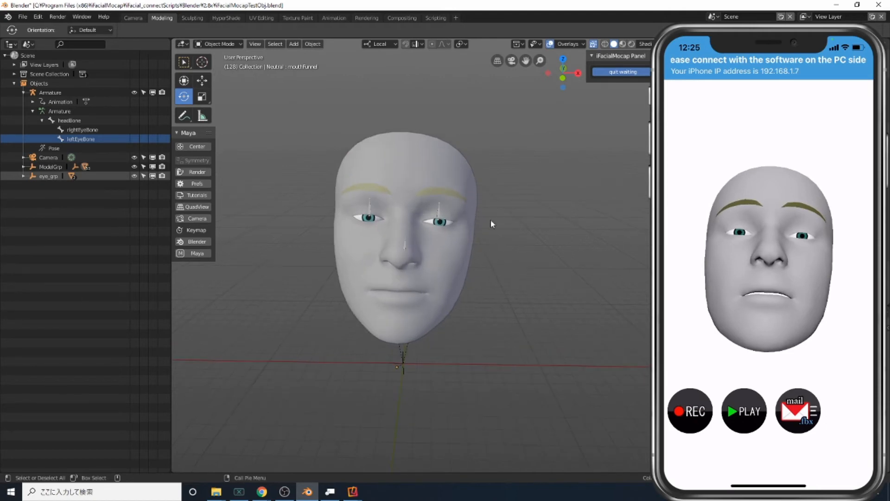
pyautogui.moveTo(490, 218); pyautogui.dragTo(461, 180, button='middle')
pyautogui.click(461, 184)
pyautogui.click(548, 201)
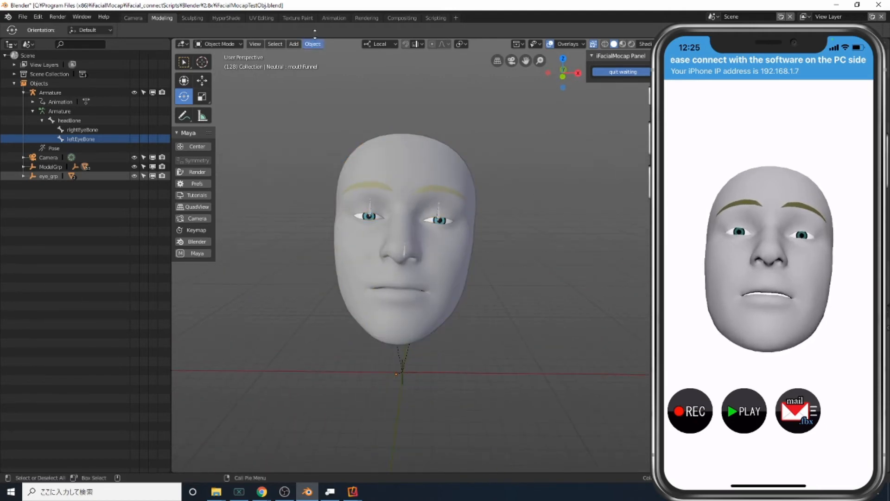
# Switch to the Animation workspace and move the current frame to 101
pyautogui.click(331, 18)
pyautogui.click(354, 389)
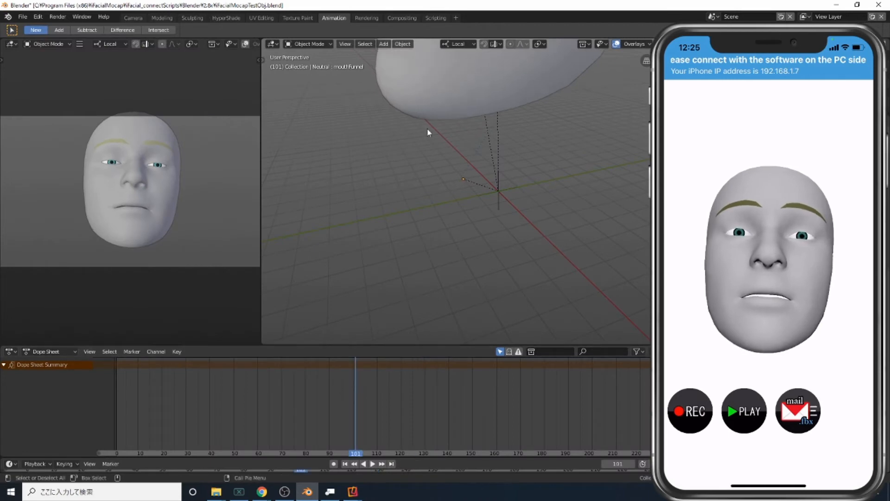
# Select the Neutral face model, return to frame 0 and play back its baked facial animation
pyautogui.click(429, 116)
pyautogui.moveTo(789, 32)
pyautogui.moveTo(789, 32); pyautogui.dragTo(799, 180)
pyautogui.moveTo(354, 363); pyautogui.dragTo(112, 405)
pyautogui.press('space')
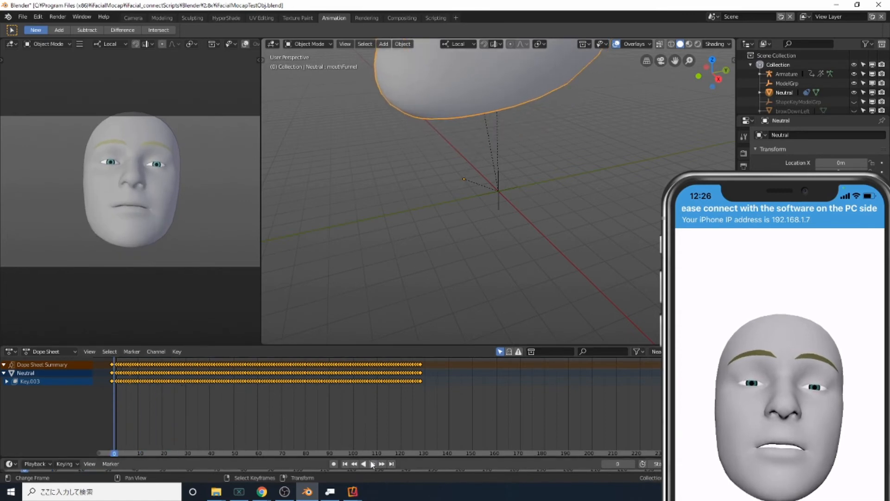
pyautogui.click(370, 461)
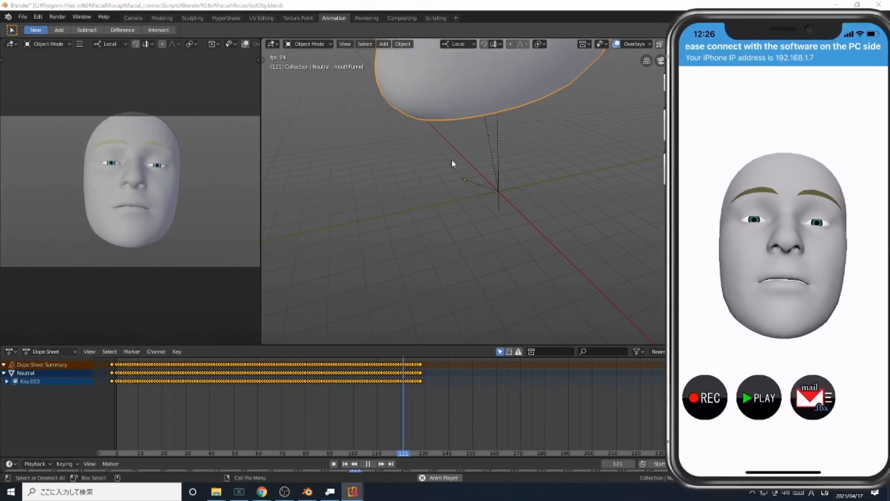
pyautogui.click(438, 188)
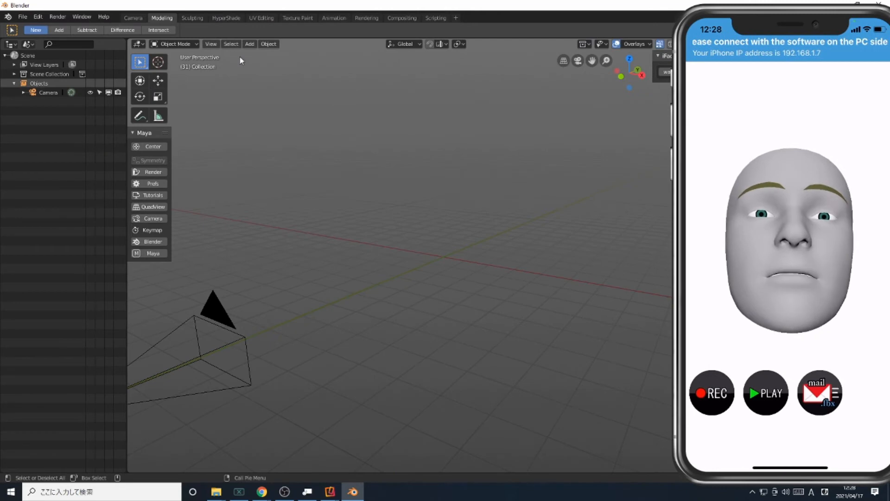
# Add a 2 m mesh cube at the origin of the scene that contains only a camera
pyautogui.click(250, 44)
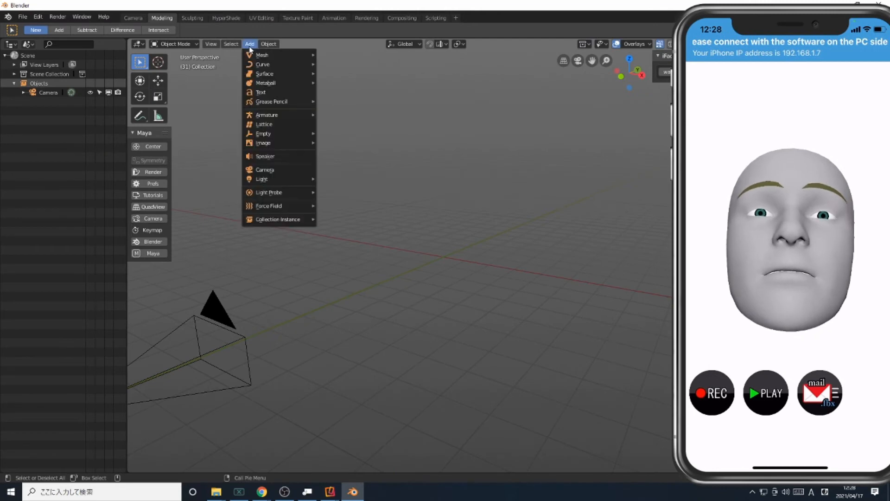
pyautogui.keyDown('alt'); pyautogui.moveTo(461, 157); pyautogui.dragTo(451, 161); pyautogui.keyUp('alt')
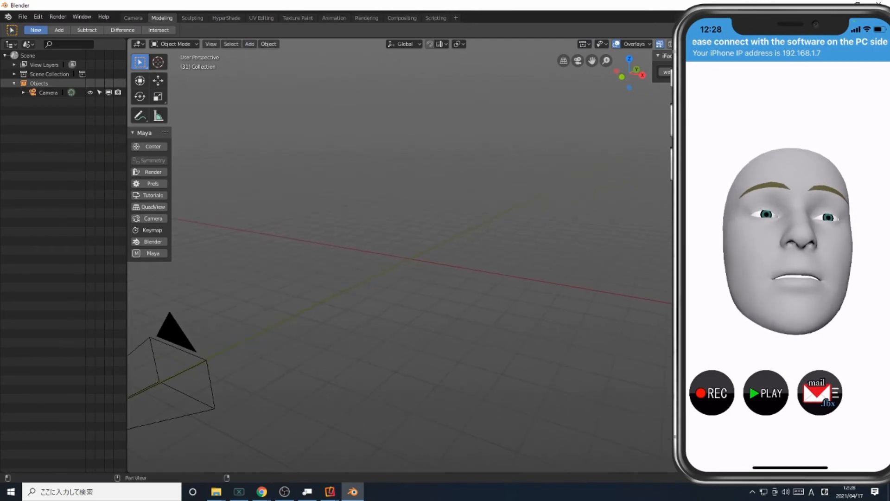
pyautogui.click(249, 44)
pyautogui.moveTo(279, 55)
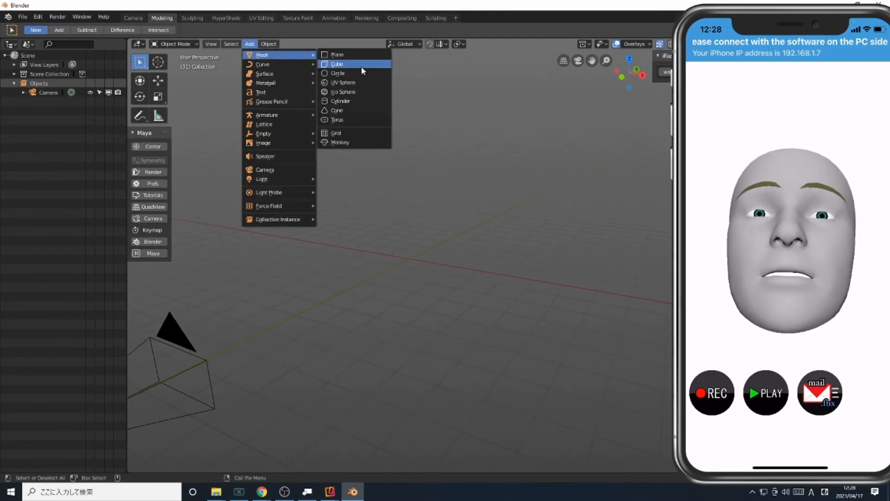
pyautogui.click(361, 66)
pyautogui.scroll(2, 523, 323)
# Add Basis and jawOpen shape keys to the cube and bring up the iFacialMocap to Software window
pyautogui.moveTo(791, 18); pyautogui.dragTo(792, 445)
pyautogui.click(743, 184)
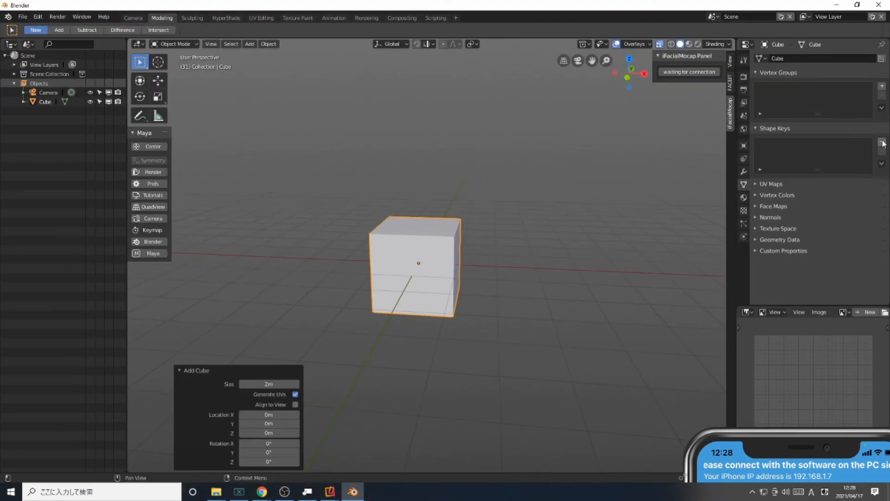
pyautogui.click(882, 142)
pyautogui.click(882, 142)
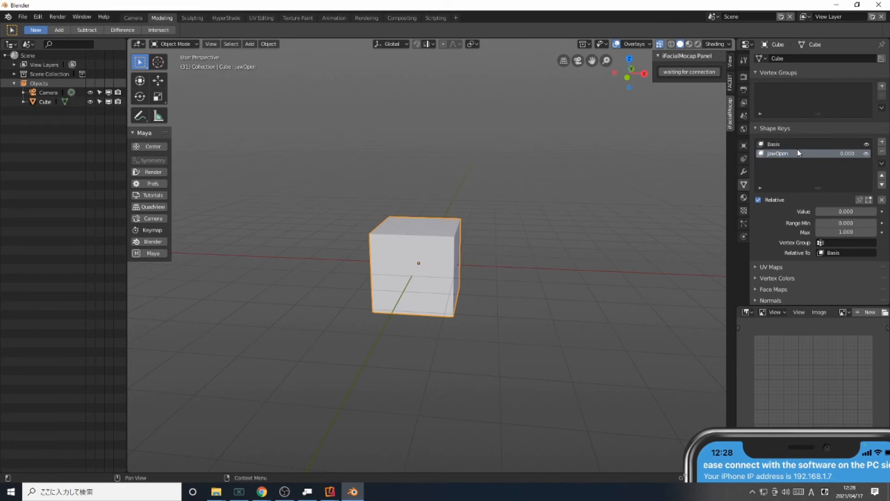
pyautogui.click(307, 492)
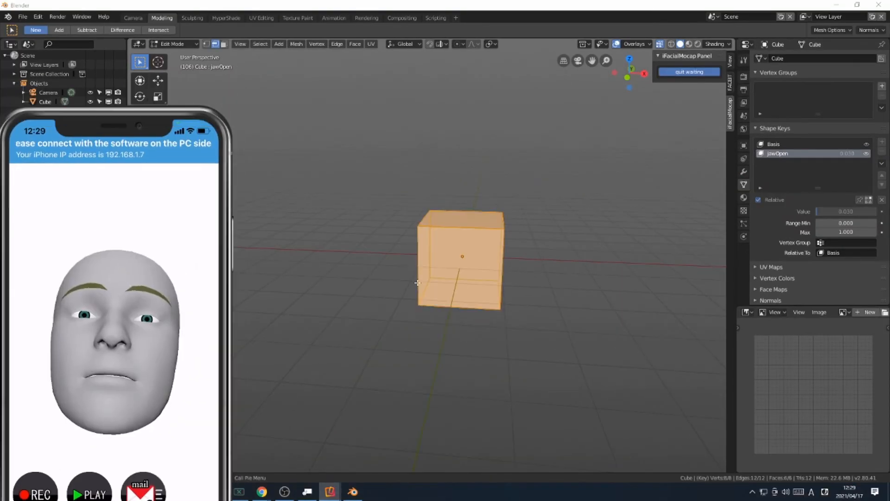
# Shape jawOpen by moving the cube's bottom face about 1.66 m down on Z, and return to Object Mode
pyautogui.click(376, 256)
pyautogui.moveTo(376, 256); pyautogui.dragTo(557, 355)
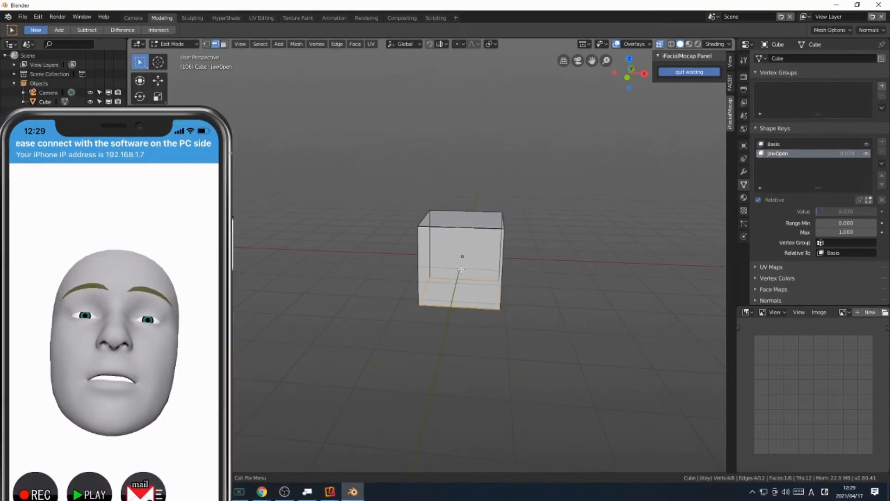
pyautogui.press('w')
pyautogui.moveTo(462, 258); pyautogui.dragTo(475, 311)
pyautogui.rightClick(479, 230)
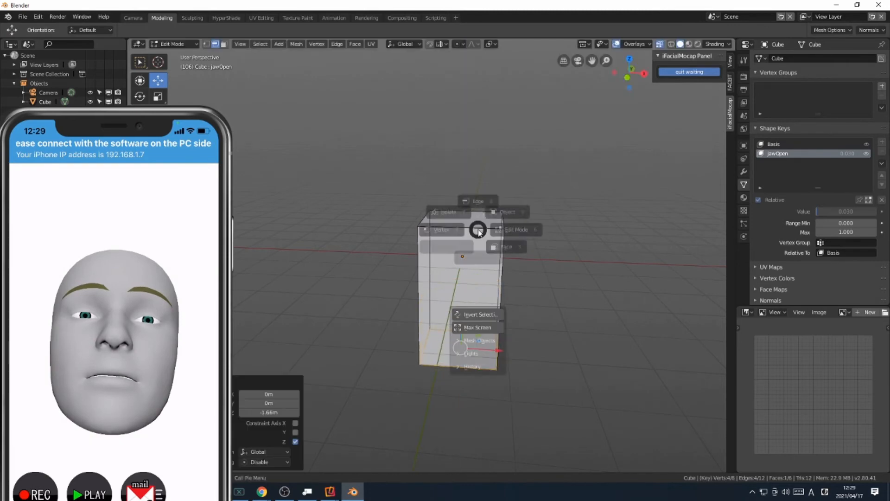
pyautogui.click(496, 238)
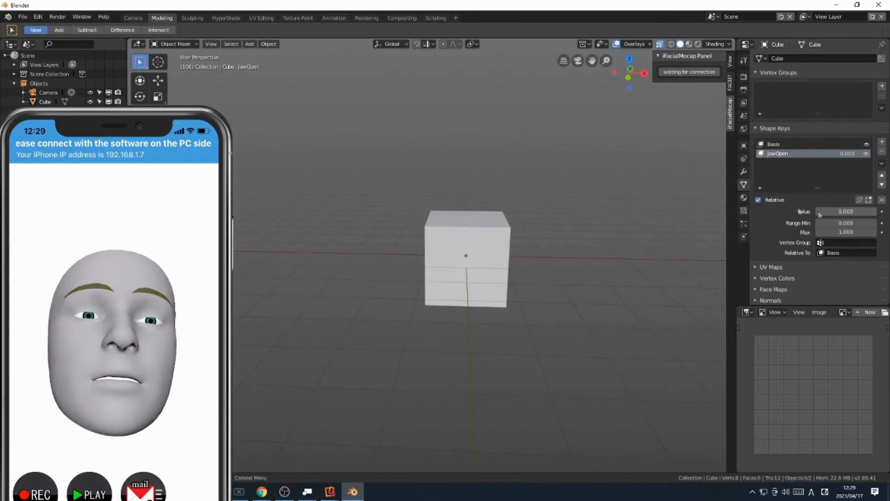
# Start waiting for a connection in Blender's iFacialMocap add-on and connect iFacialMocap to Software with FaceObjectsName Cube
pyautogui.moveTo(579, 175); pyautogui.dragTo(541, 186, button='middle')
pyautogui.moveTo(156, 113)
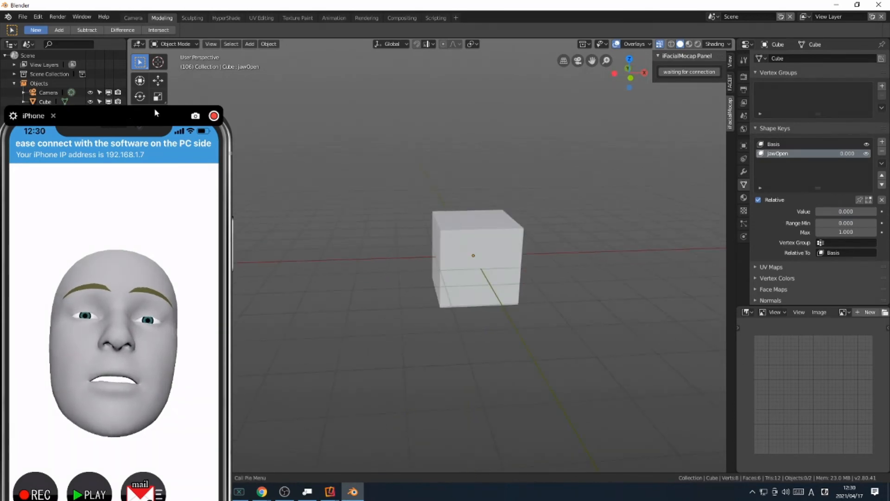
pyautogui.moveTo(129, 119); pyautogui.dragTo(139, 39)
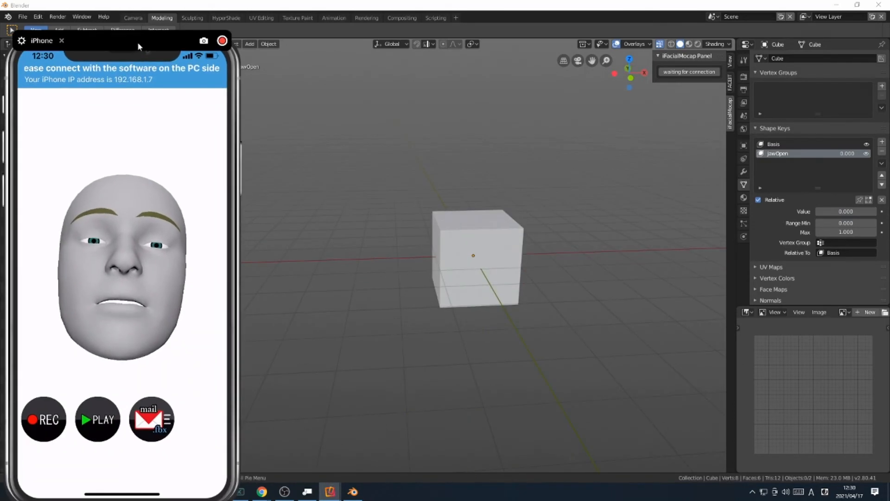
pyautogui.click(308, 491)
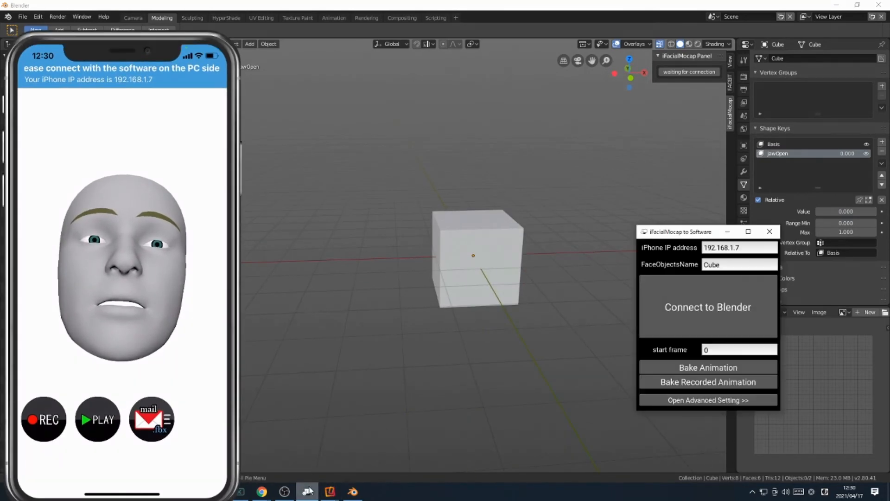
pyautogui.click(695, 74)
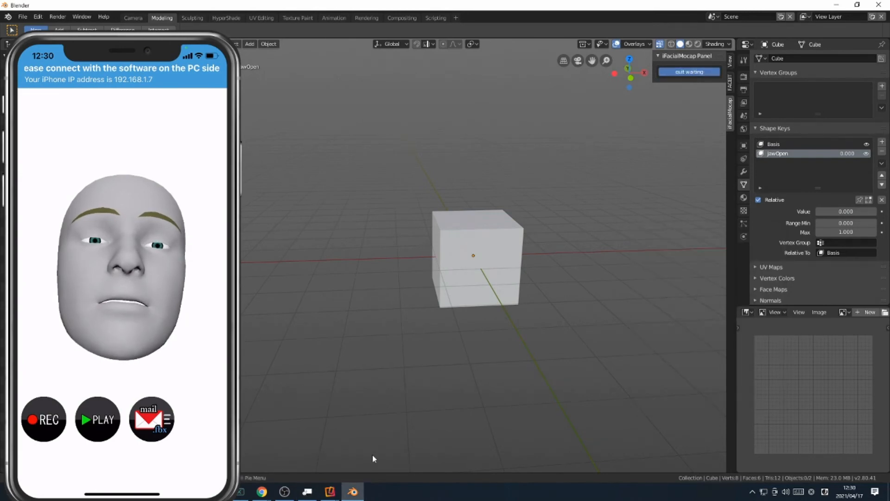
pyautogui.click(307, 491)
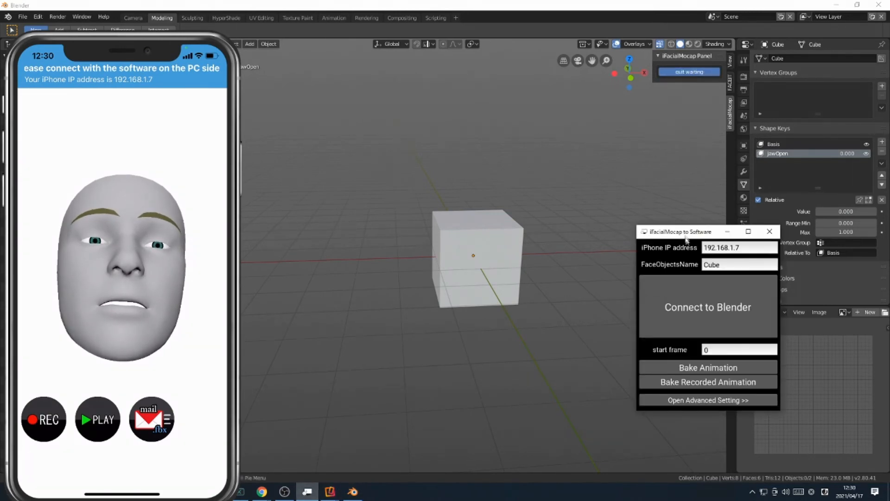
pyautogui.moveTo(686, 233); pyautogui.dragTo(681, 190)
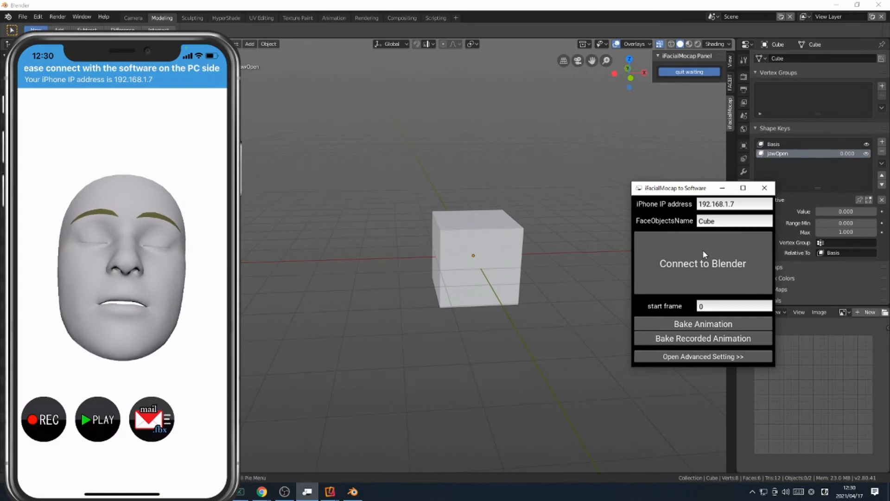
pyautogui.click(703, 253)
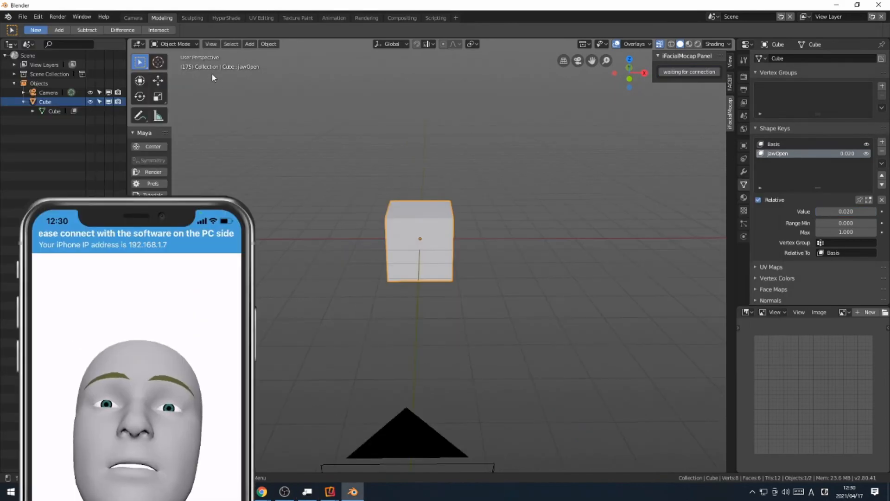
# Add a second mesh cube and move it about 2.84 m along X, beside the first one
pyautogui.click(249, 43)
pyautogui.moveTo(264, 58)
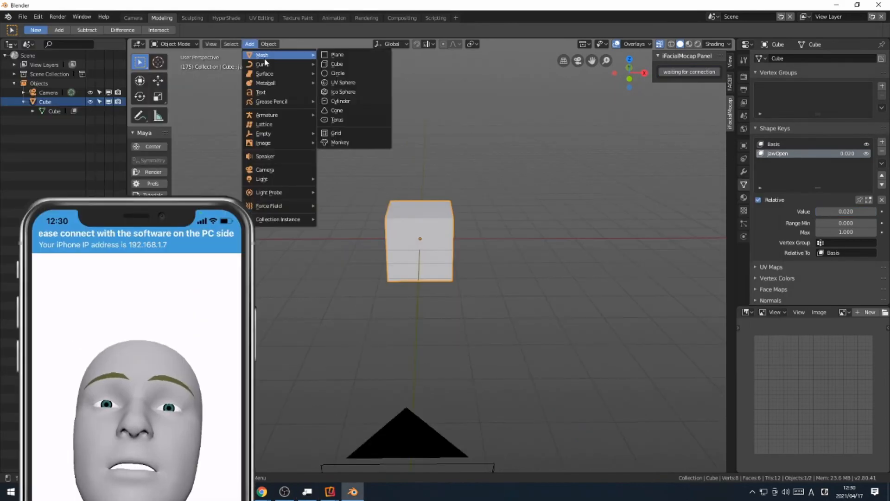
pyautogui.click(353, 65)
pyautogui.keyDown('alt'); pyautogui.moveTo(557, 238); pyautogui.dragTo(526, 225); pyautogui.keyUp('alt')
pyautogui.press('w')
pyautogui.moveTo(451, 239); pyautogui.dragTo(554, 259)
pyautogui.rightClick(533, 211)
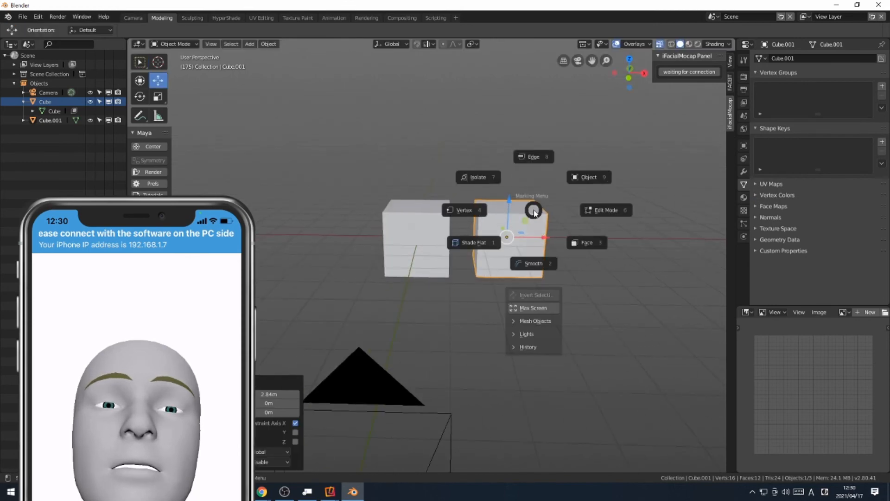
# Add Basis and jawOpen shape keys to the second cube and shape jawOpen by moving its outer side face about 2.49 m along X
pyautogui.click(882, 142)
pyautogui.click(882, 142)
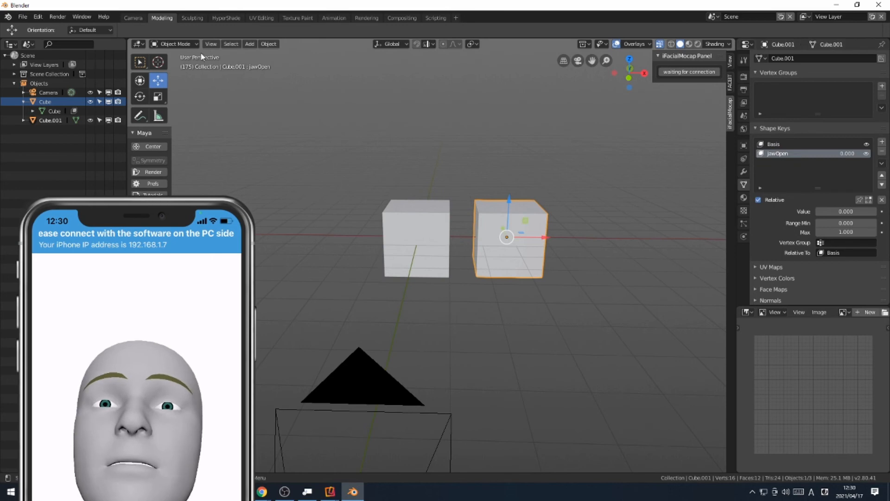
pyautogui.click(173, 43)
pyautogui.click(181, 71)
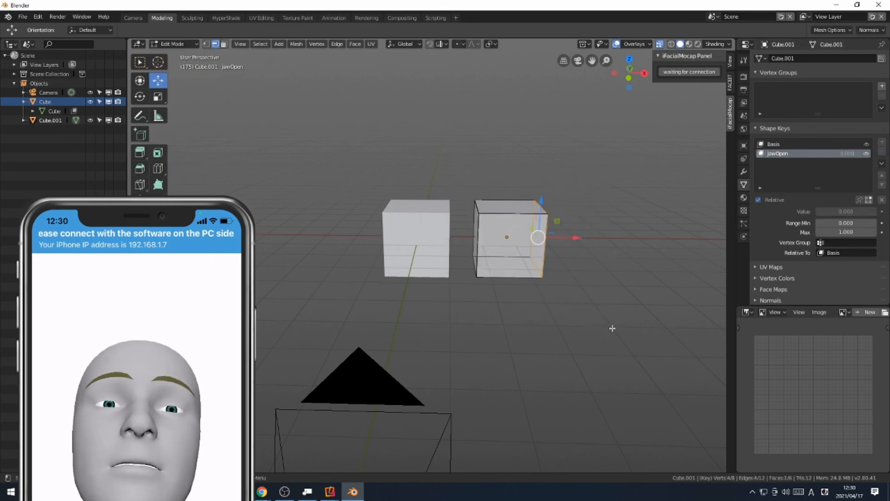
pyautogui.moveTo(577, 236); pyautogui.dragTo(611, 229)
pyautogui.click(173, 44)
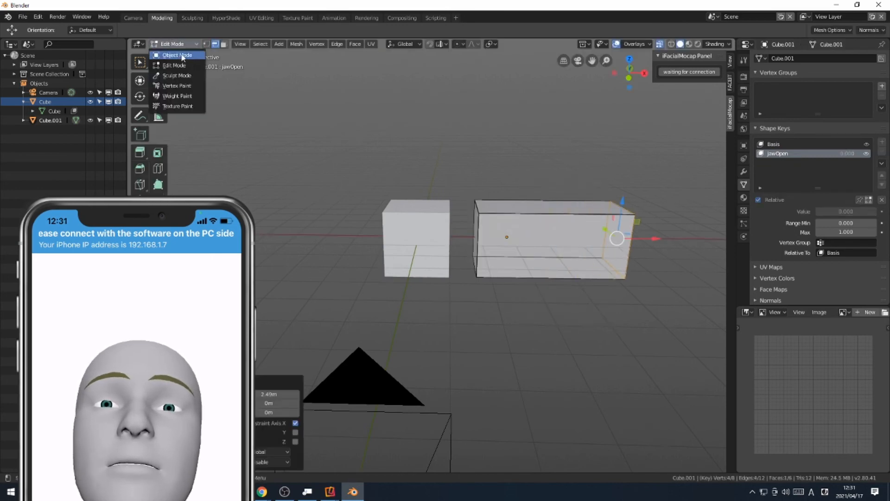
pyautogui.click(178, 60)
pyautogui.click(538, 182)
pyautogui.scroll(2, 513, 199)
# Select Cube.001 in the outliner, move the iPhone window clear and bring up the iFacialMocap to Software window
pyautogui.moveTo(161, 201)
pyautogui.moveTo(161, 201); pyautogui.dragTo(164, 182)
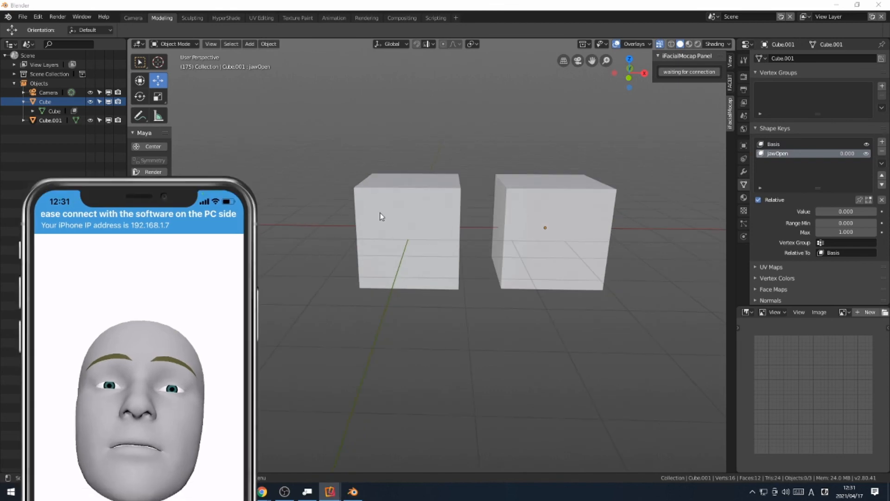
pyautogui.click(55, 122)
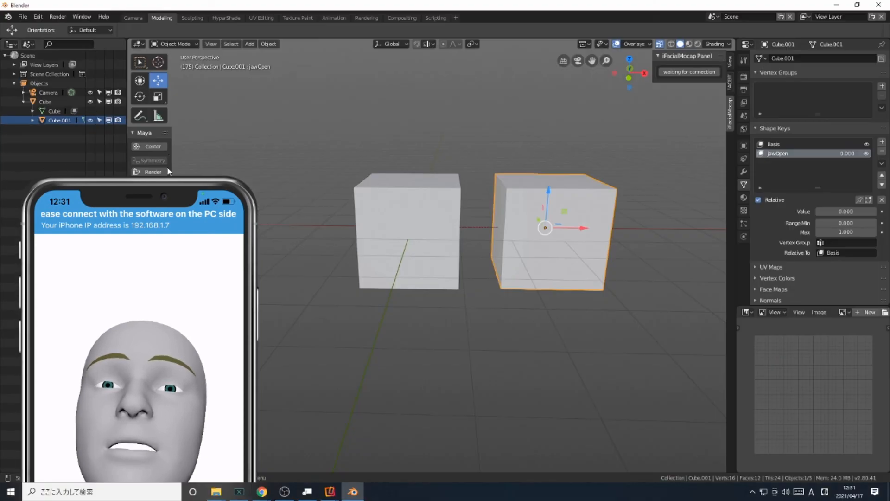
pyautogui.moveTo(154, 182); pyautogui.dragTo(141, 155)
pyautogui.click(307, 492)
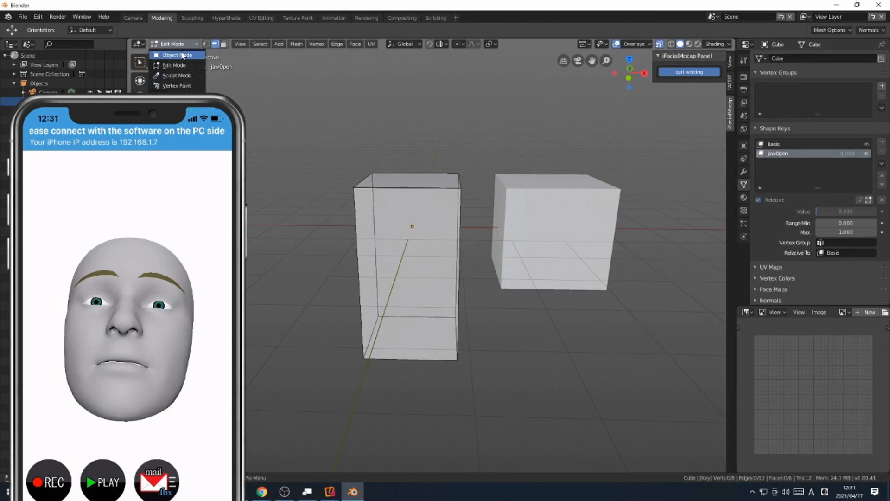
# Return the first cube to Object Mode and test how both cubes follow the iPhone's live jaw movement
pyautogui.click(183, 55)
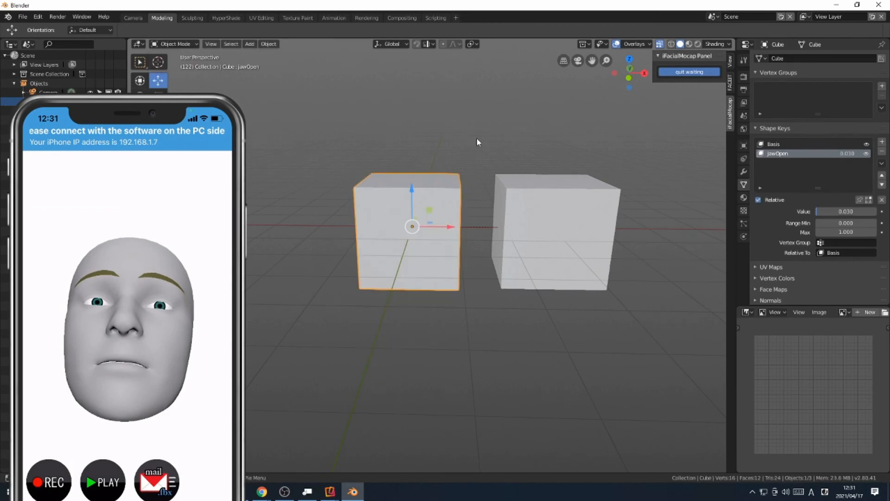
pyautogui.click(465, 225)
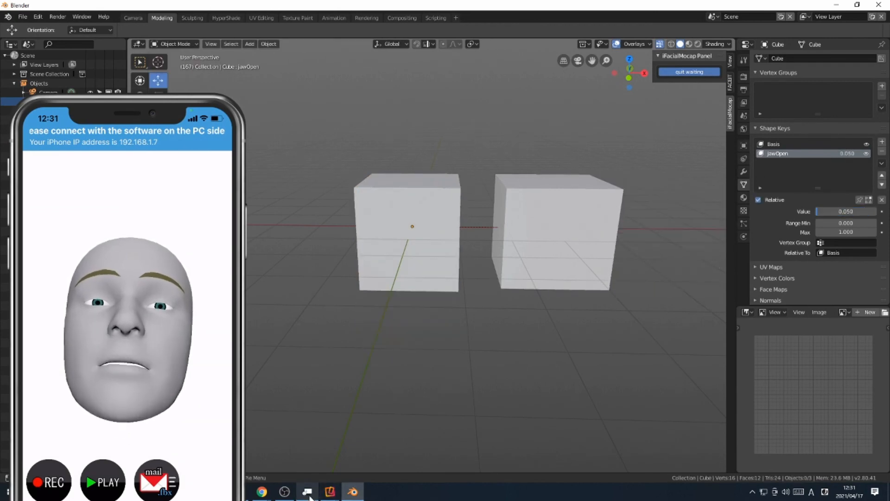
pyautogui.moveTo(308, 493)
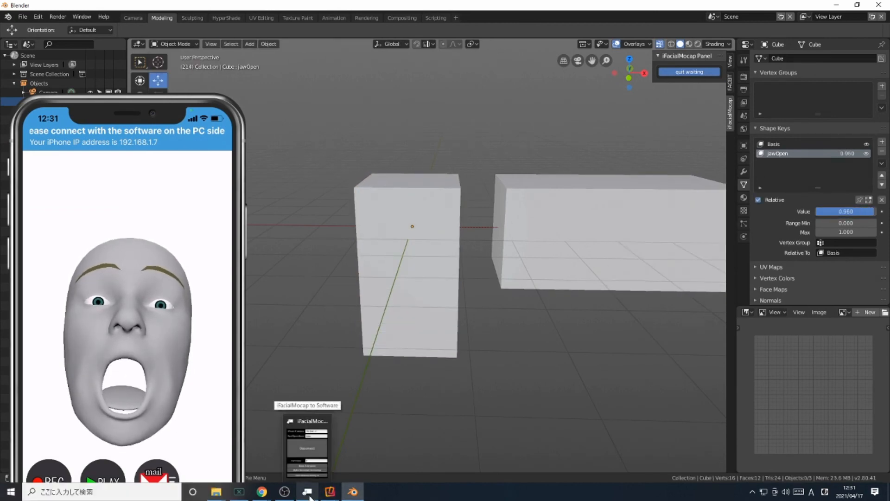
pyautogui.moveTo(215, 229)
pyautogui.moveTo(161, 109); pyautogui.dragTo(162, 25)
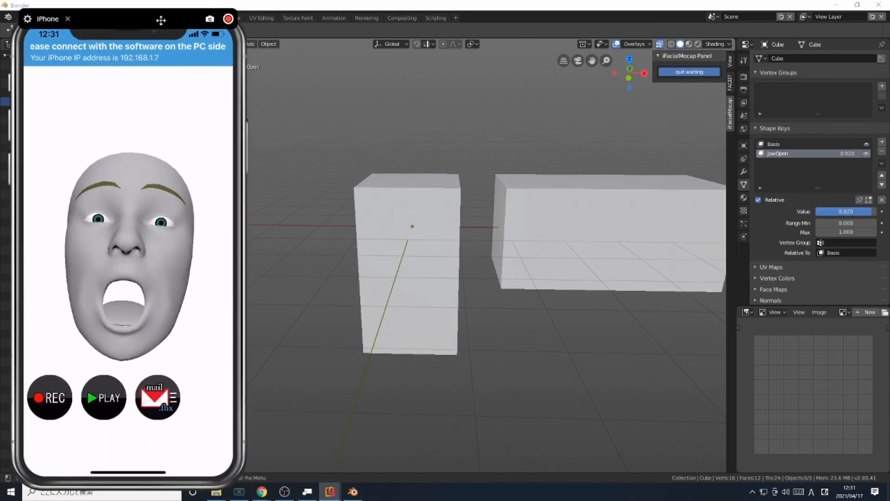
# Quit waiting for the connection in Blender's iFacialMocap add-on and move the iPhone window off the outliner
pyautogui.moveTo(316, 496)
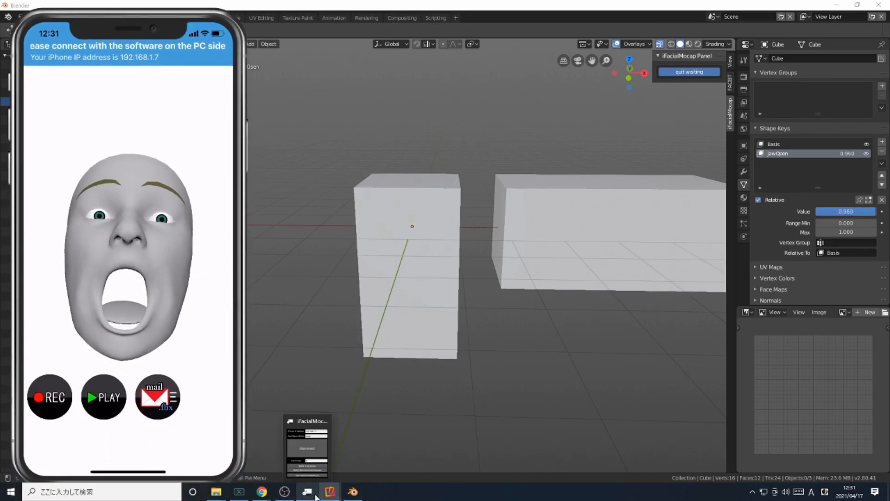
pyautogui.click(592, 320)
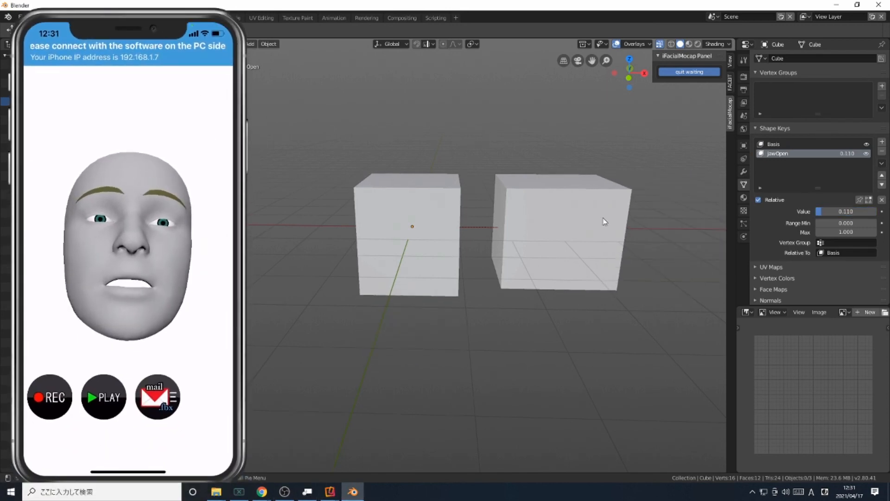
pyautogui.click(696, 73)
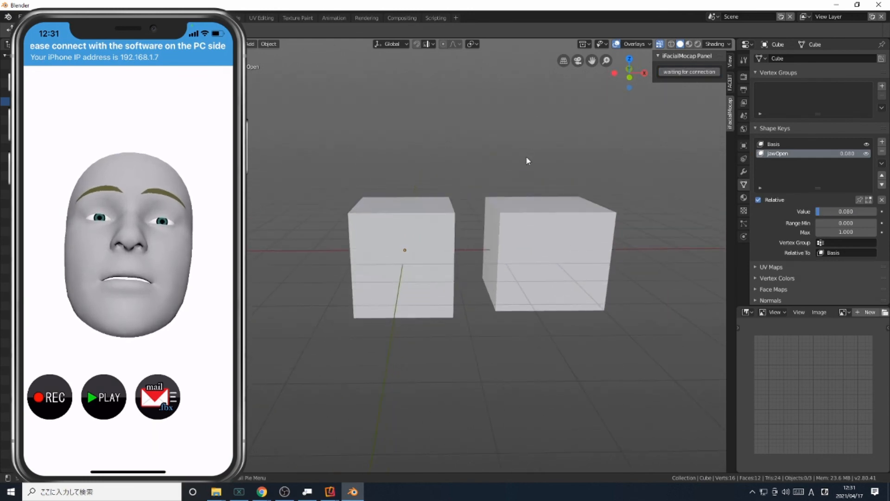
pyautogui.moveTo(170, 21); pyautogui.dragTo(792, 25)
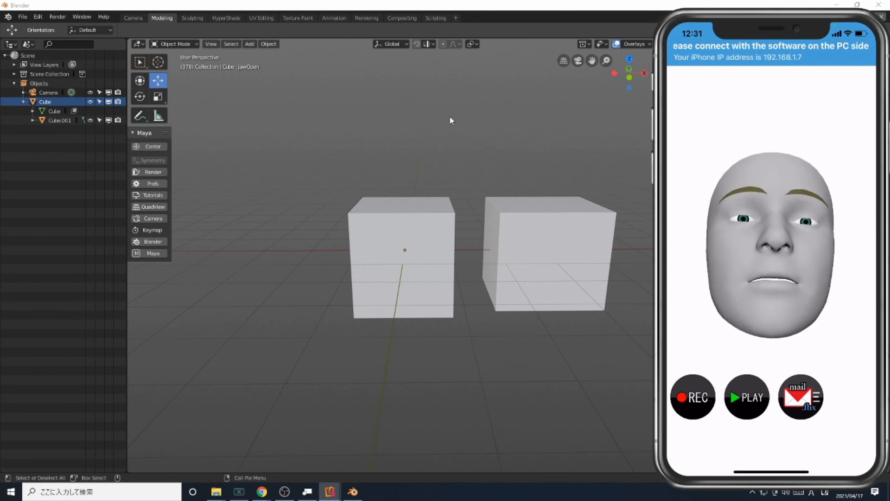
pyautogui.moveTo(459, 175); pyautogui.dragTo(447, 196, button='middle')
pyautogui.scroll(1, 408, 171)
pyautogui.keyDown('alt'); pyautogui.moveTo(447, 195); pyautogui.dragTo(435, 191, button='right'); pyautogui.keyUp('alt')
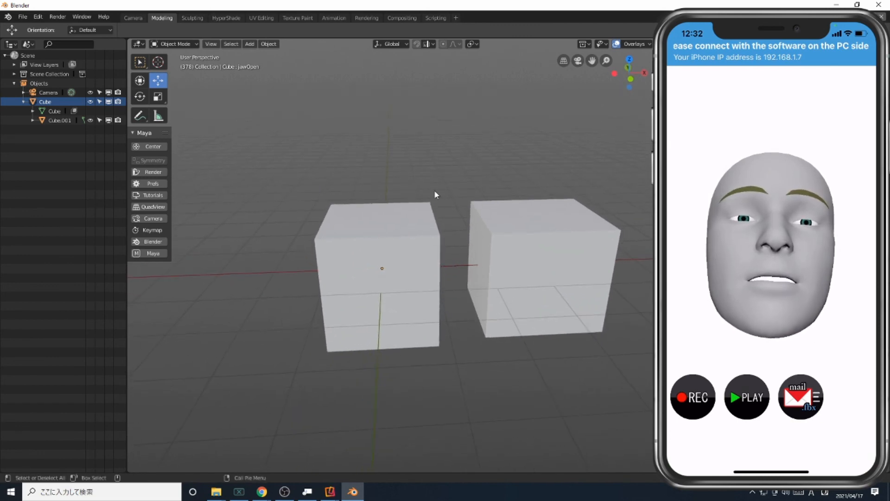
pyautogui.moveTo(477, 199)
pyautogui.keyDown('alt'); pyautogui.mouseDown()
pyautogui.moveTo(465, 190)
pyautogui.moveTo(478, 199)
pyautogui.mouseUp(); pyautogui.keyUp('alt')
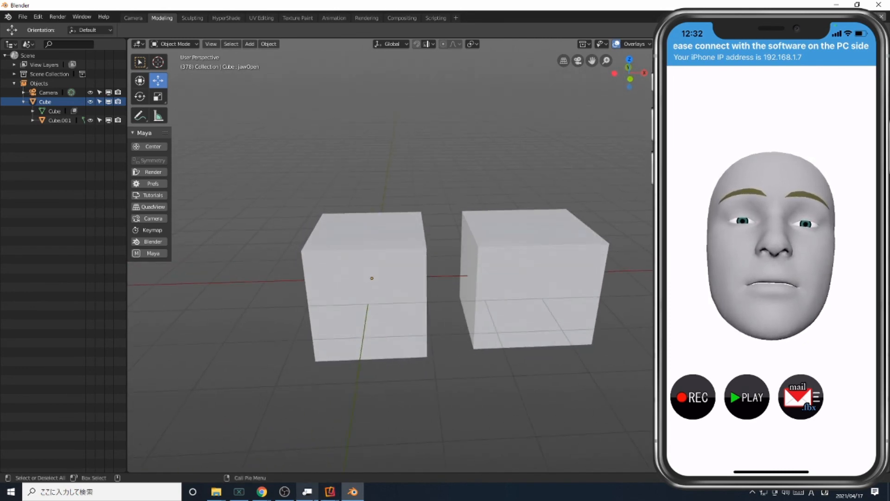